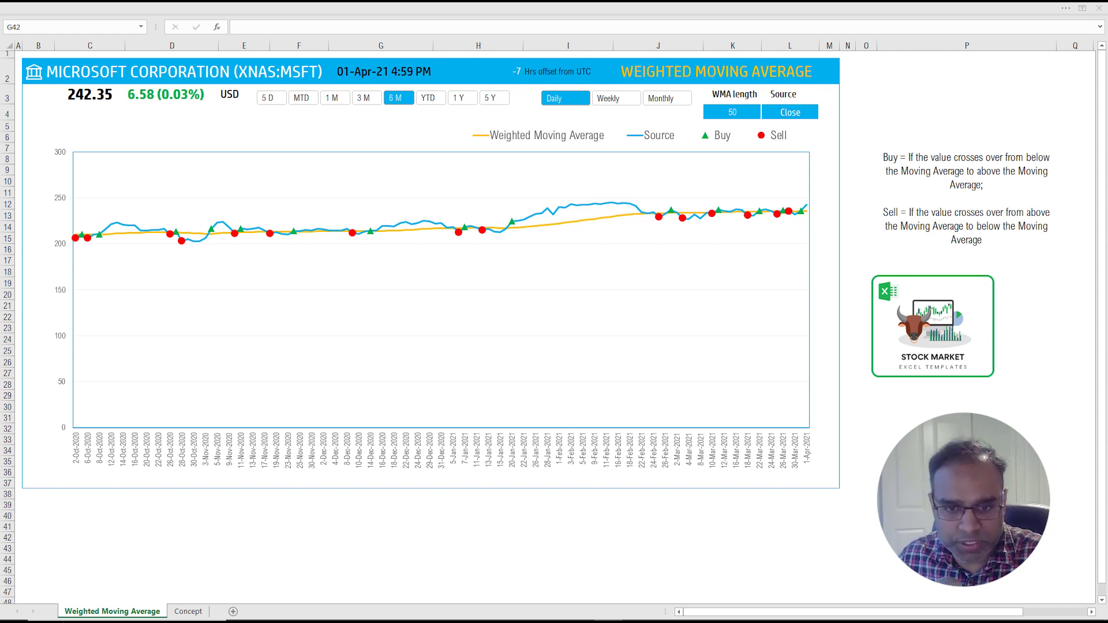
Open the Concept sheet and examine the last five closing prices in D32:D36 by highlighting them.
key("ctrl+Page_Down")
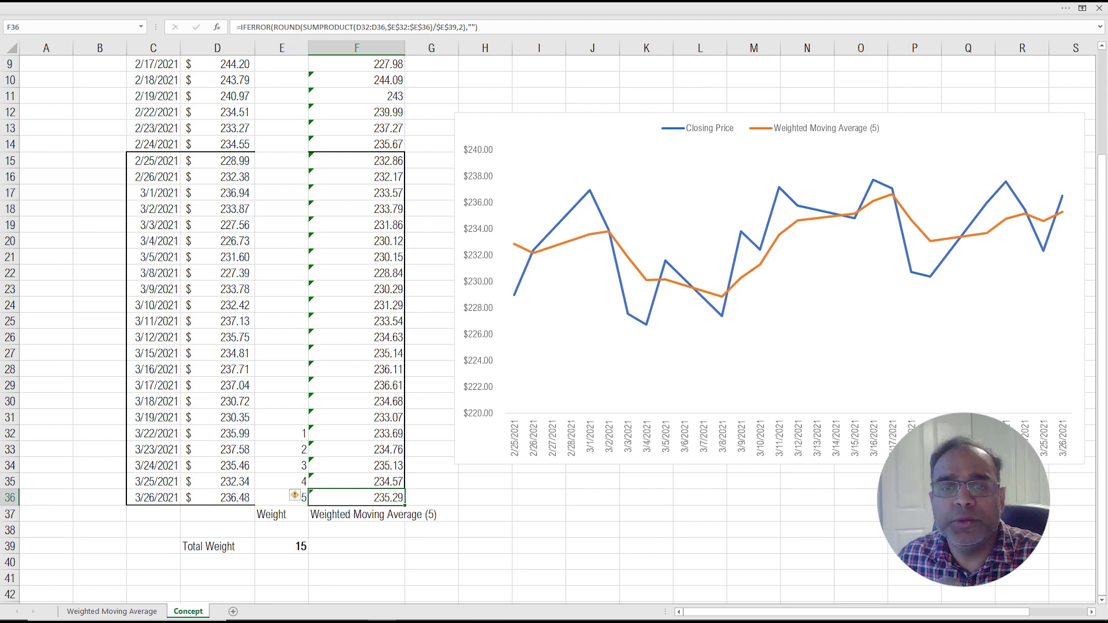
left_click_drag(217, 497, 218, 433)
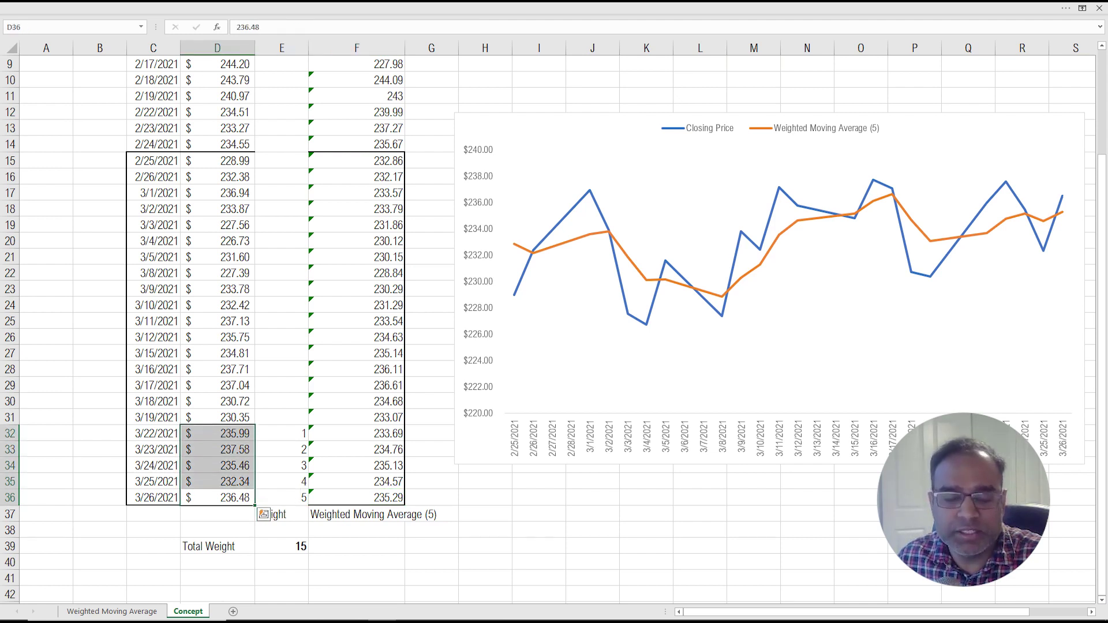
left_click_drag(218, 497, 217, 433)
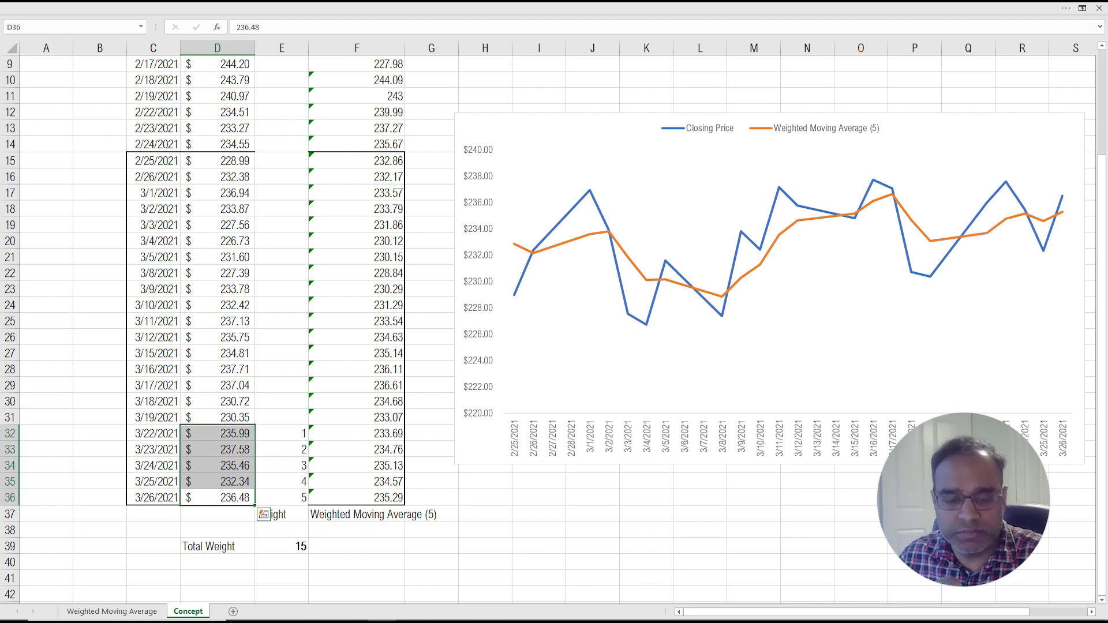
scroll(554, 329, "up", 1)
scroll(554, 329, "down", 2)
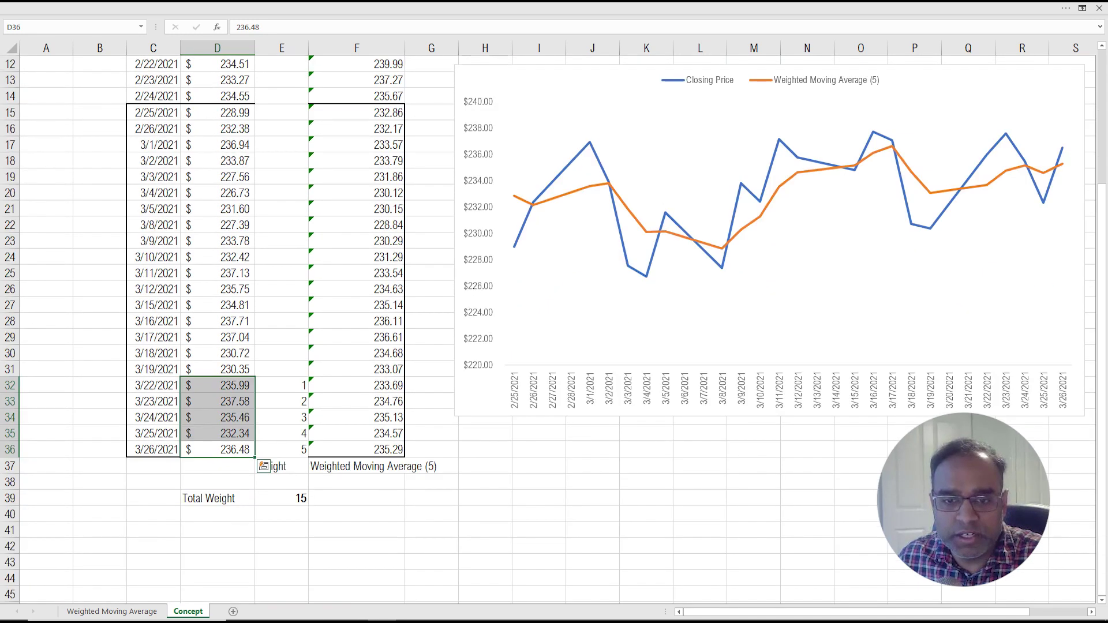
scroll(553, 324, "up", 4)
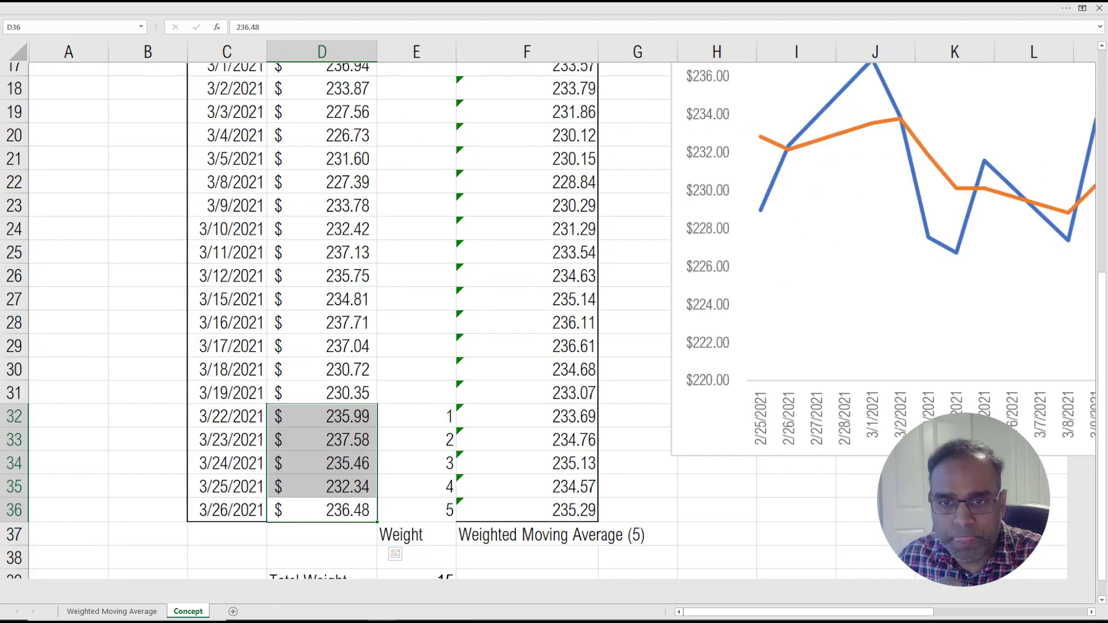
scroll(554, 329, "down", 2)
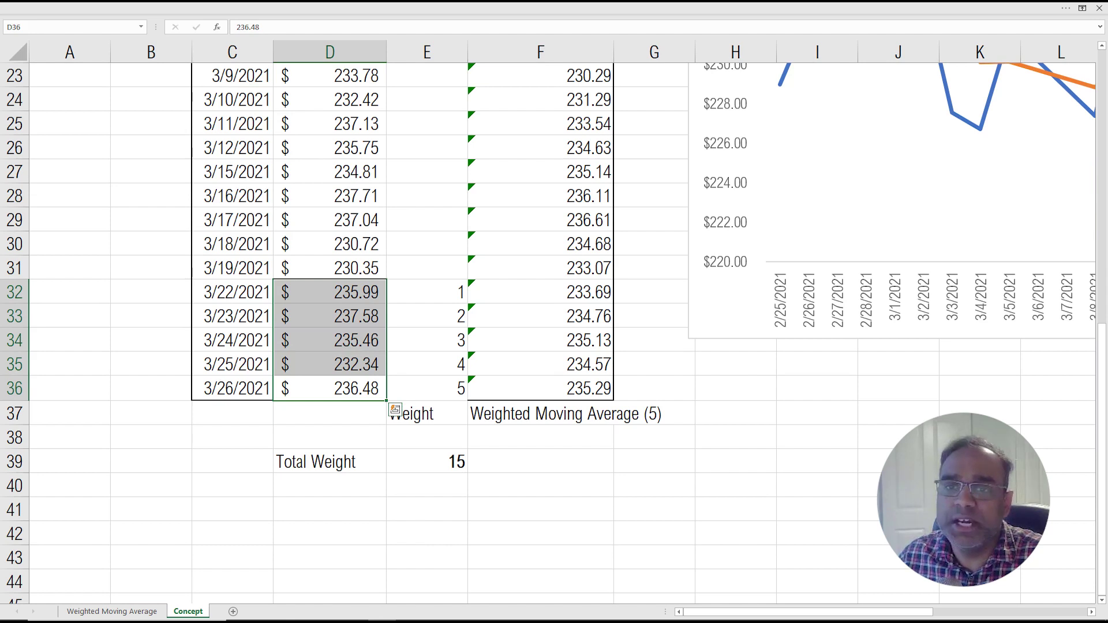
left_click_drag(329, 389, 330, 292)
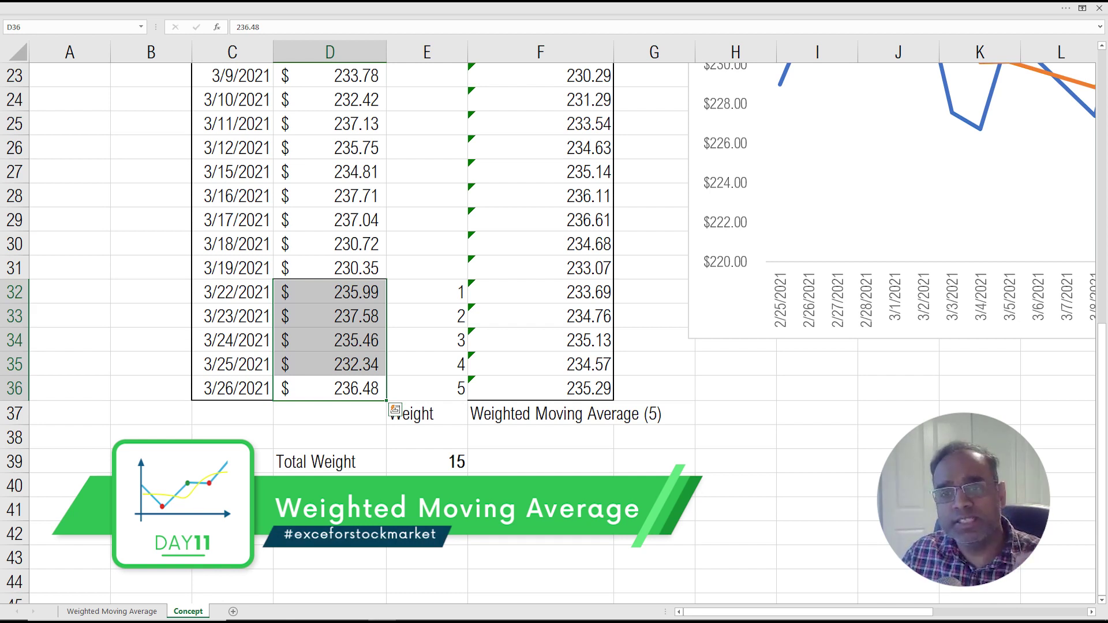
left_click(329, 388)
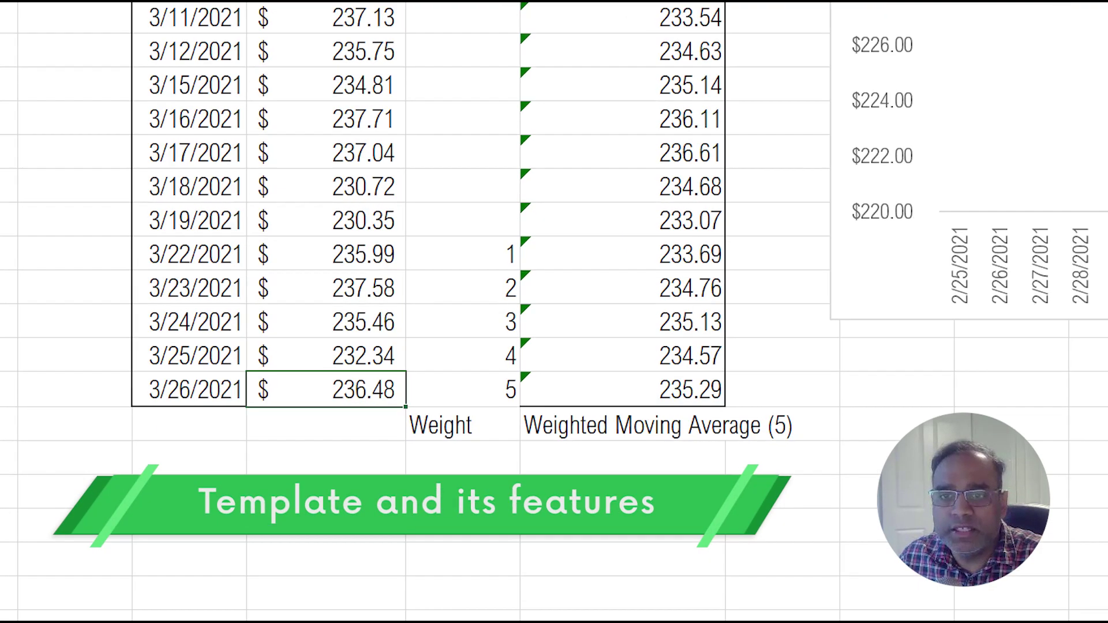
left_click_drag(329, 292, 330, 388)
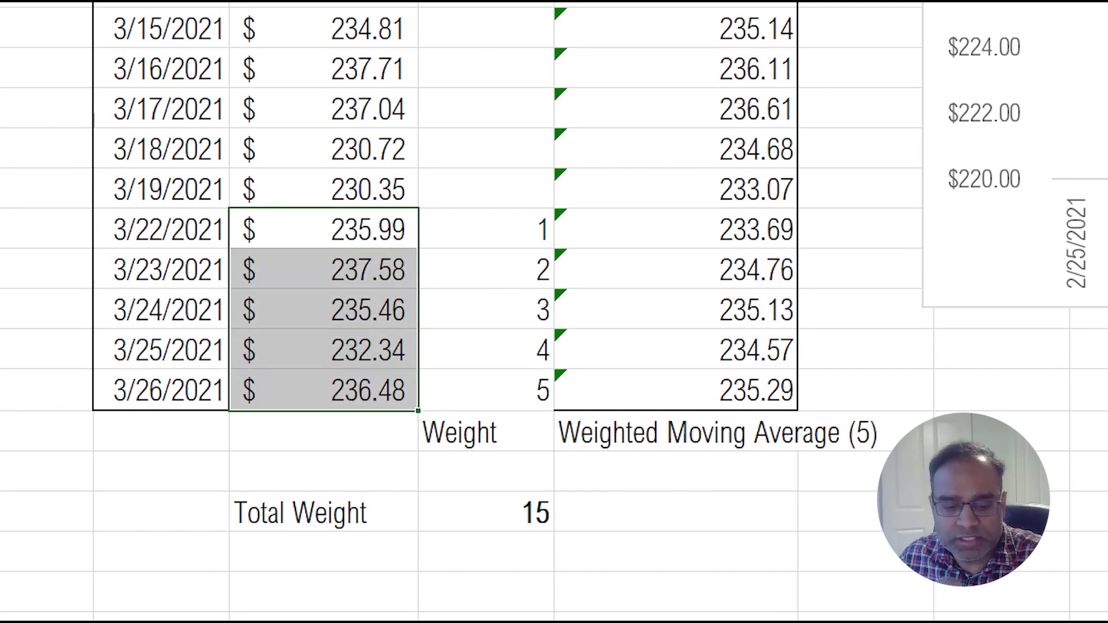
Examine the weights assigned to the last five closing prices in E32:E36, from the most recent day backwards.
left_click_drag(486, 229, 485, 390)
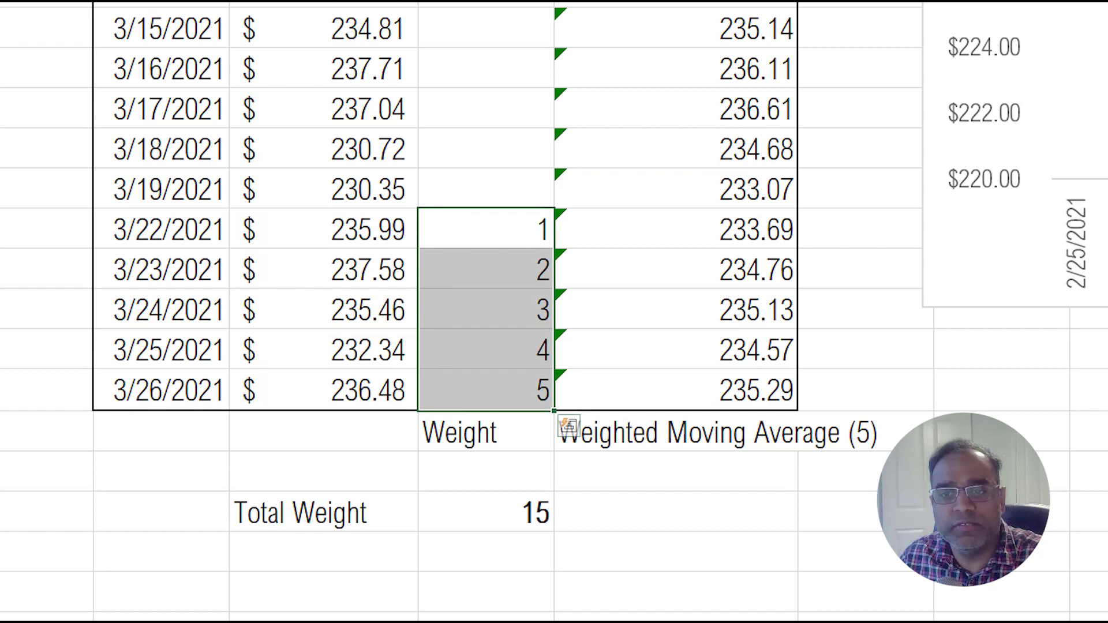
left_click(486, 390)
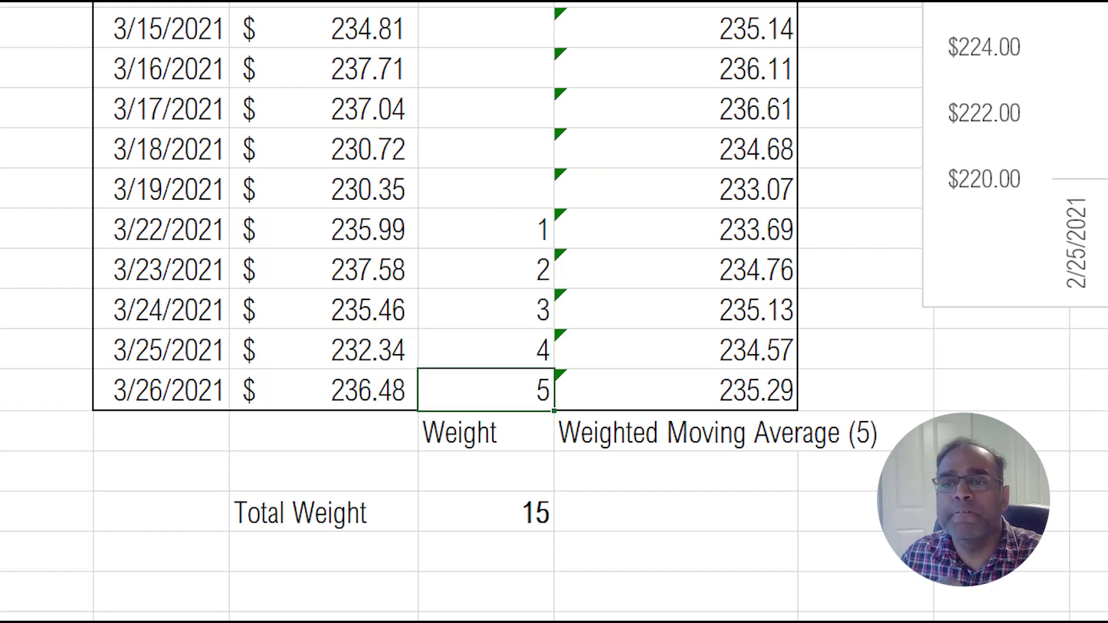
left_click(486, 350)
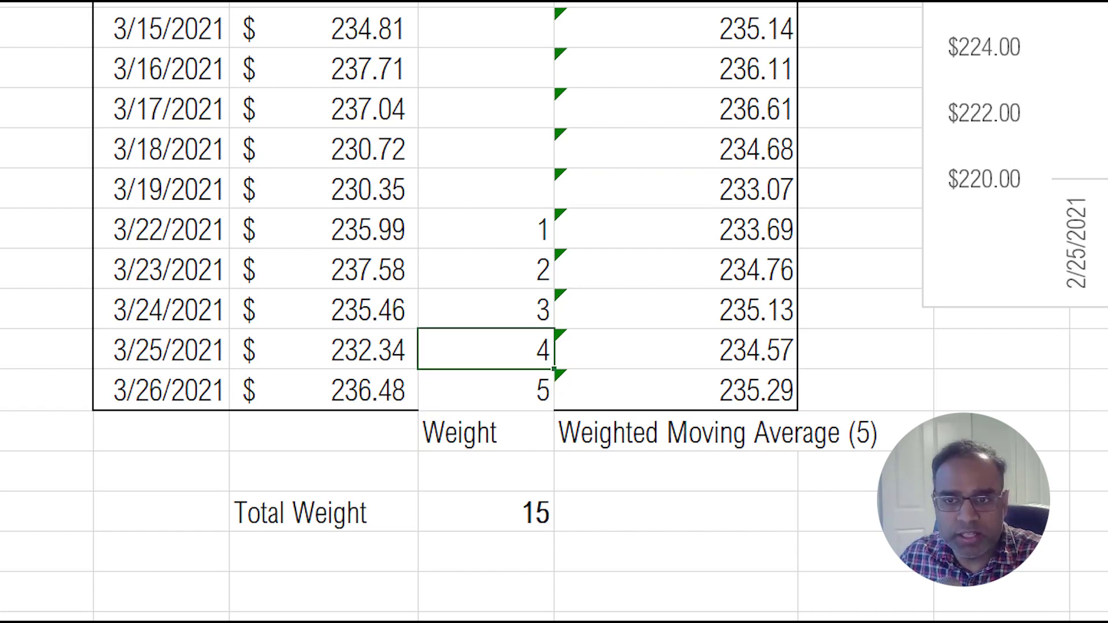
left_click(486, 310)
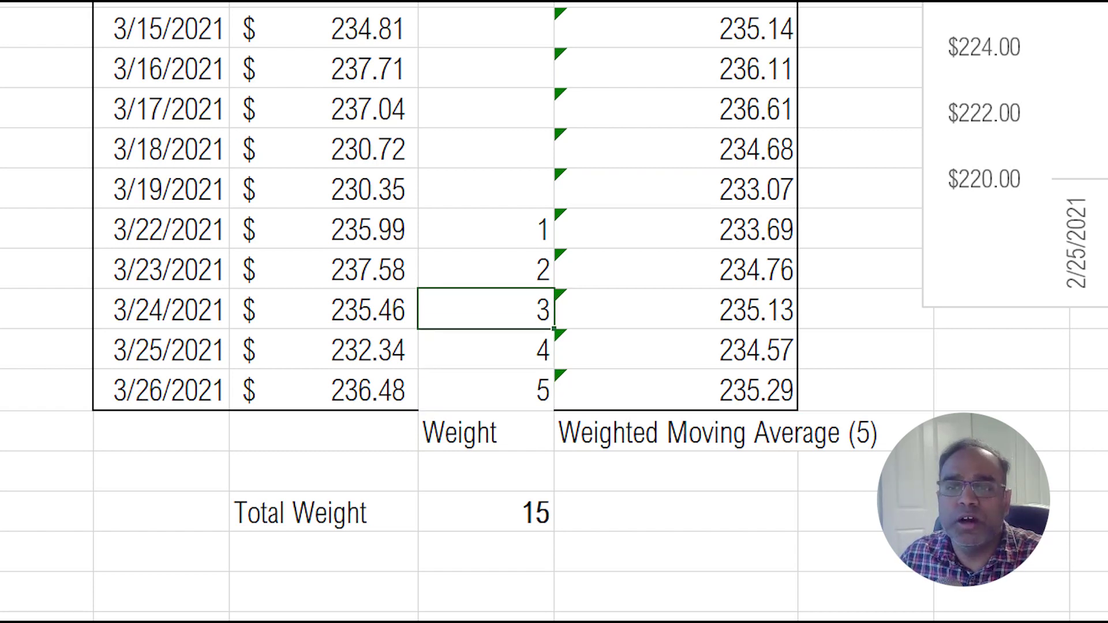
Inspect the weighted moving average formula in F36, its SUMPRODUCT ranges, and the total weight formula in E39.
left_click(675, 390)
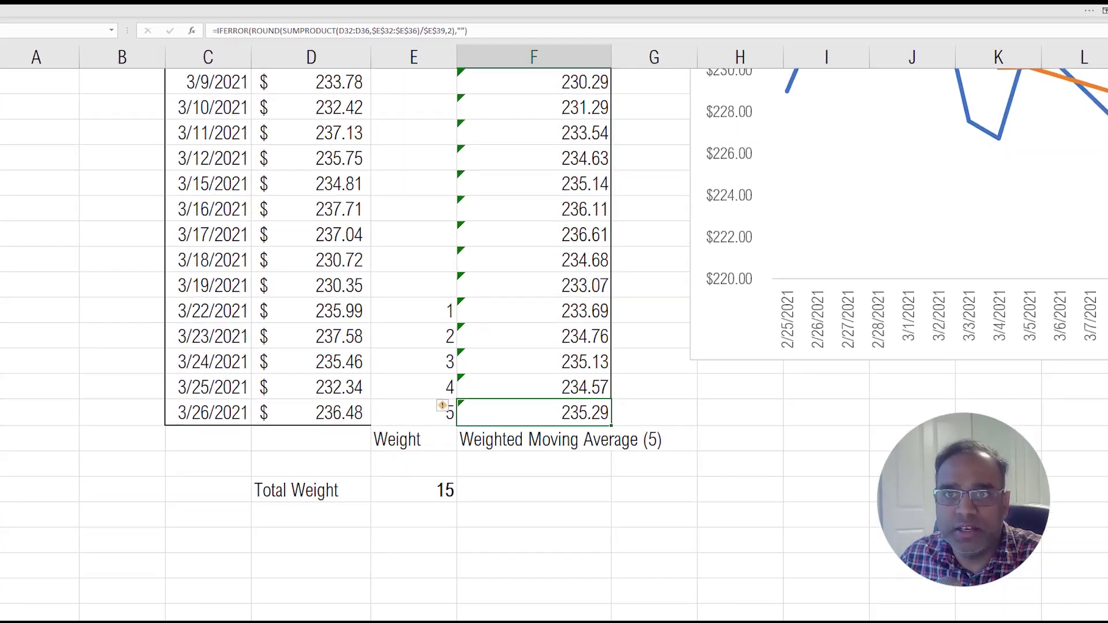
key("F2")
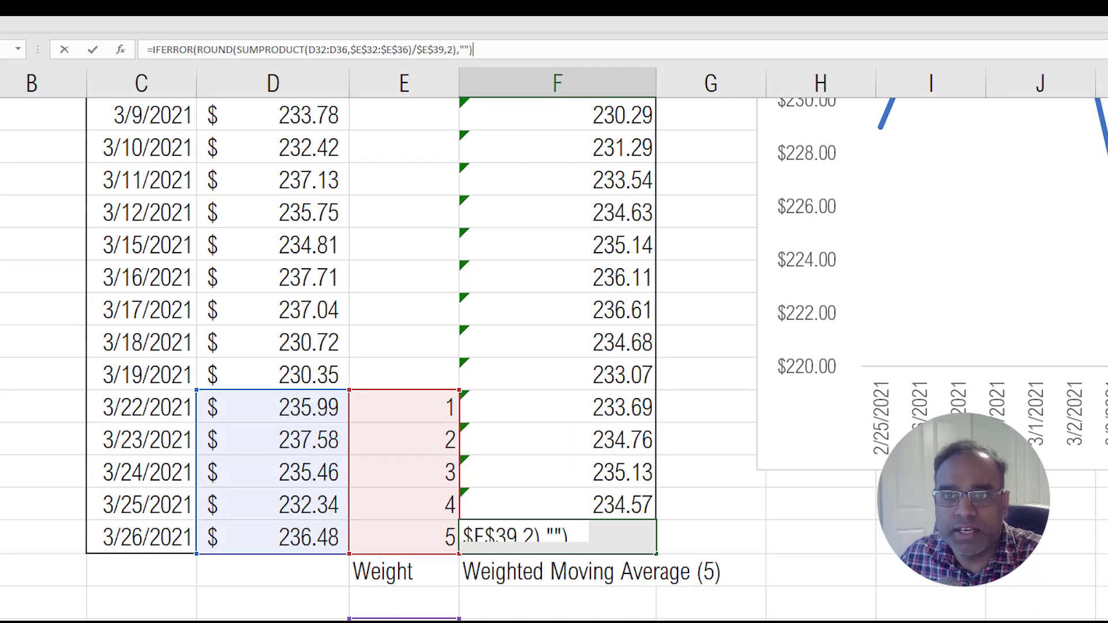
left_click(348, 31)
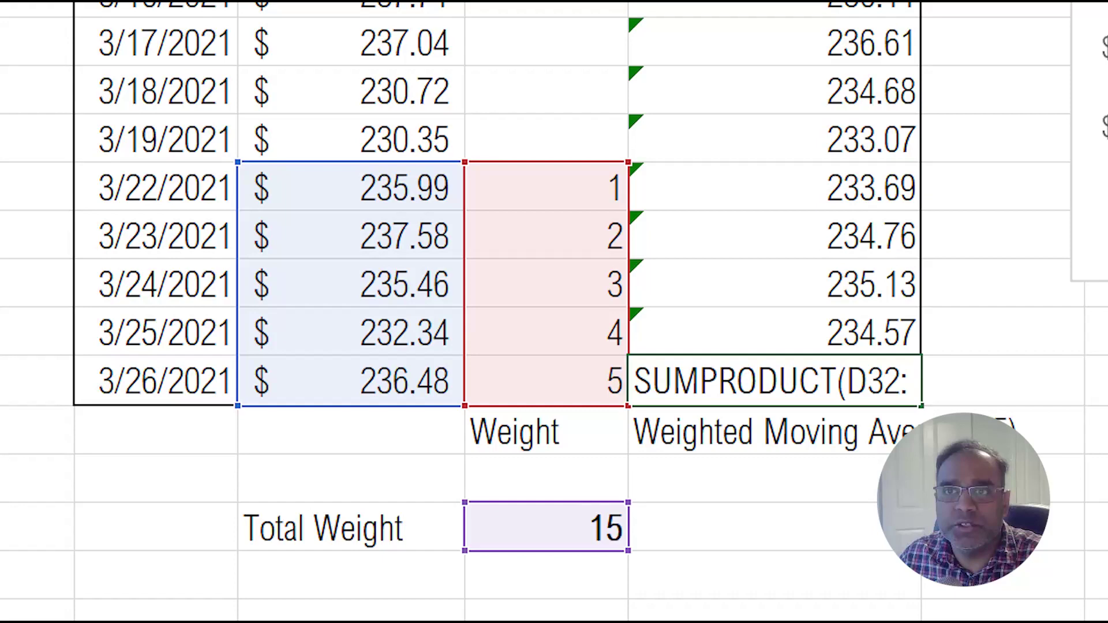
left_click(433, 23)
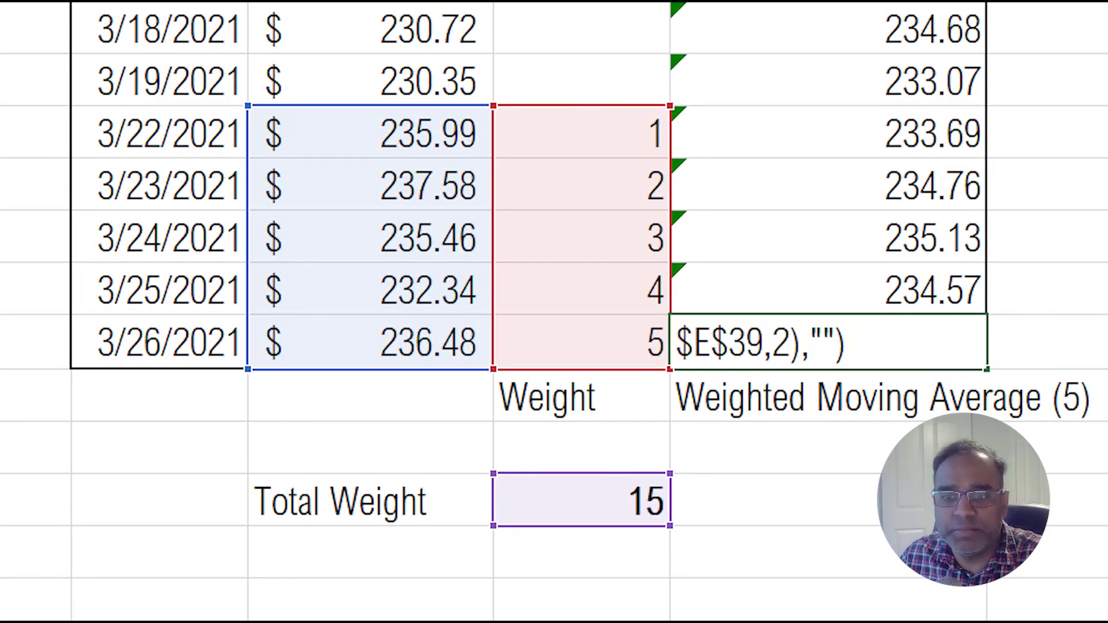
key("ctrl+Return")
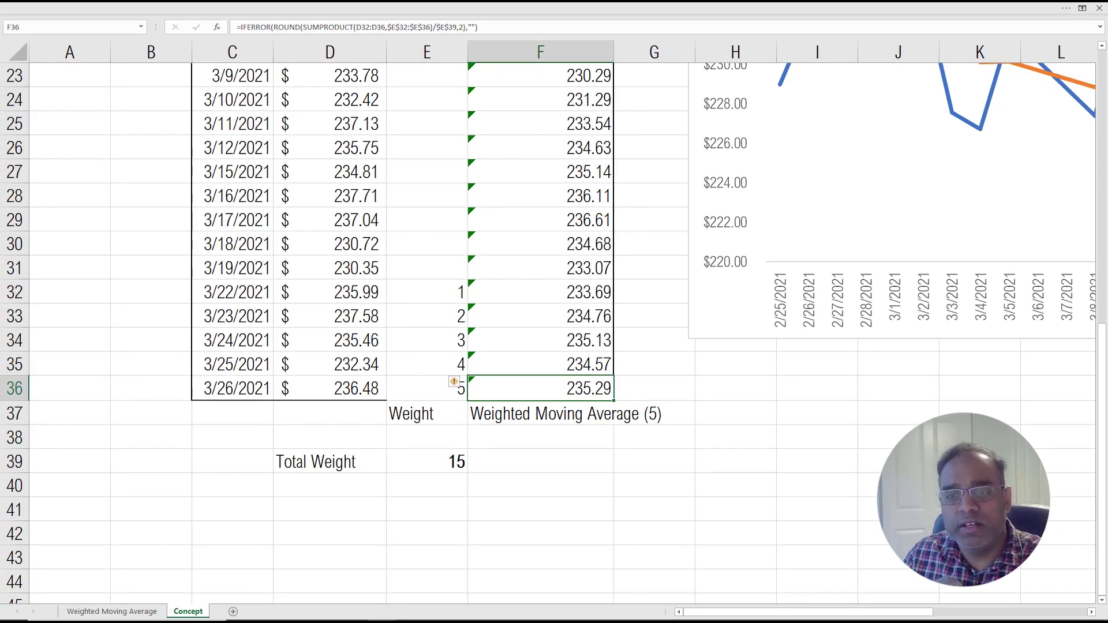
left_click(427, 462)
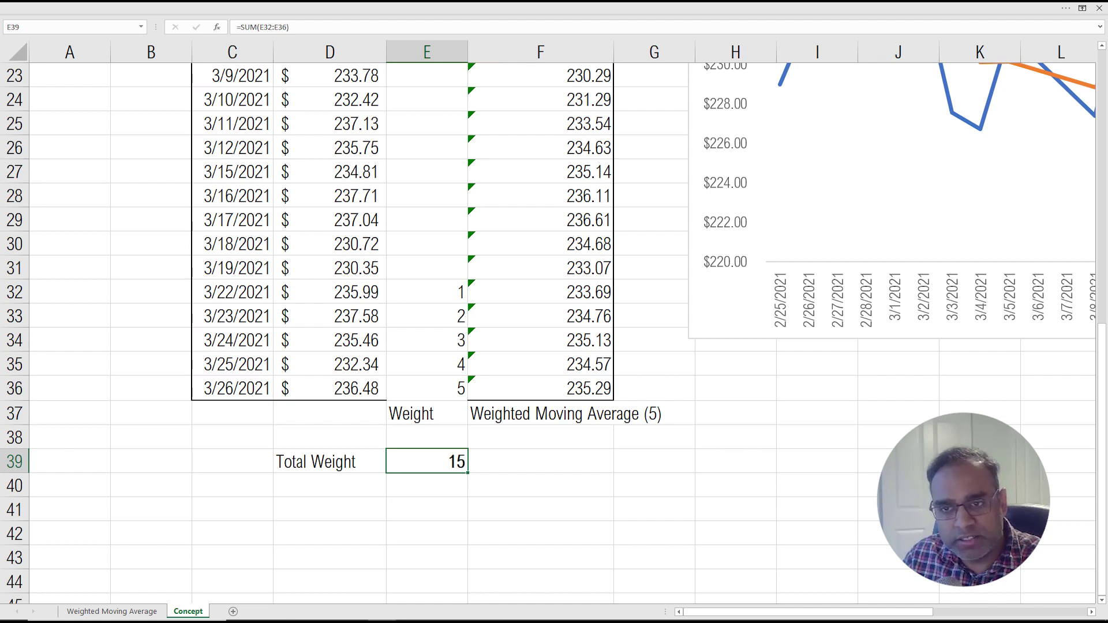
left_click(427, 389)
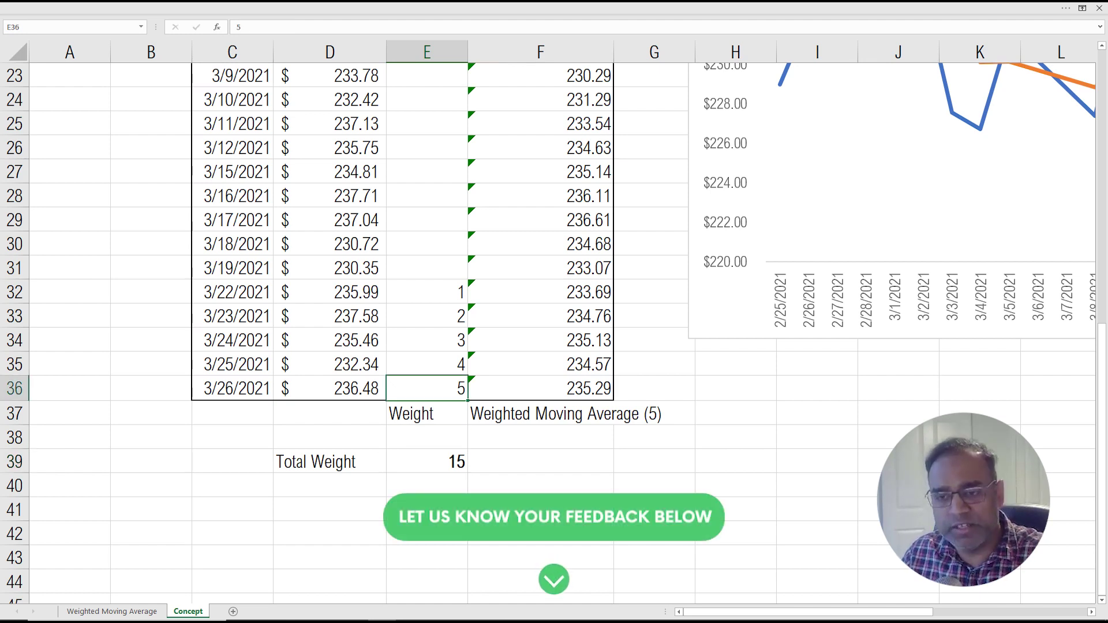
Highlight the last five weighted moving averages in F32:F36 and view the chart comparing them with the closing price.
key("Right")
key("shift+Up")
key("shift+Up")
key("shift+Up")
key("shift+Up")
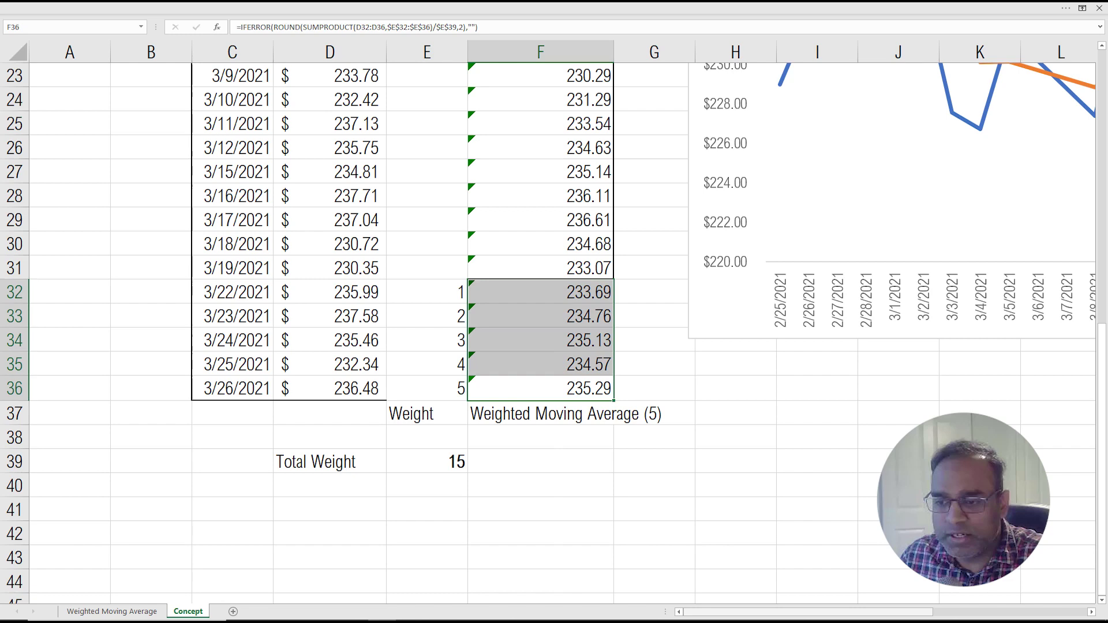
left_click_drag(764, 612, 889, 612)
scroll(548, 322, "down", 2)
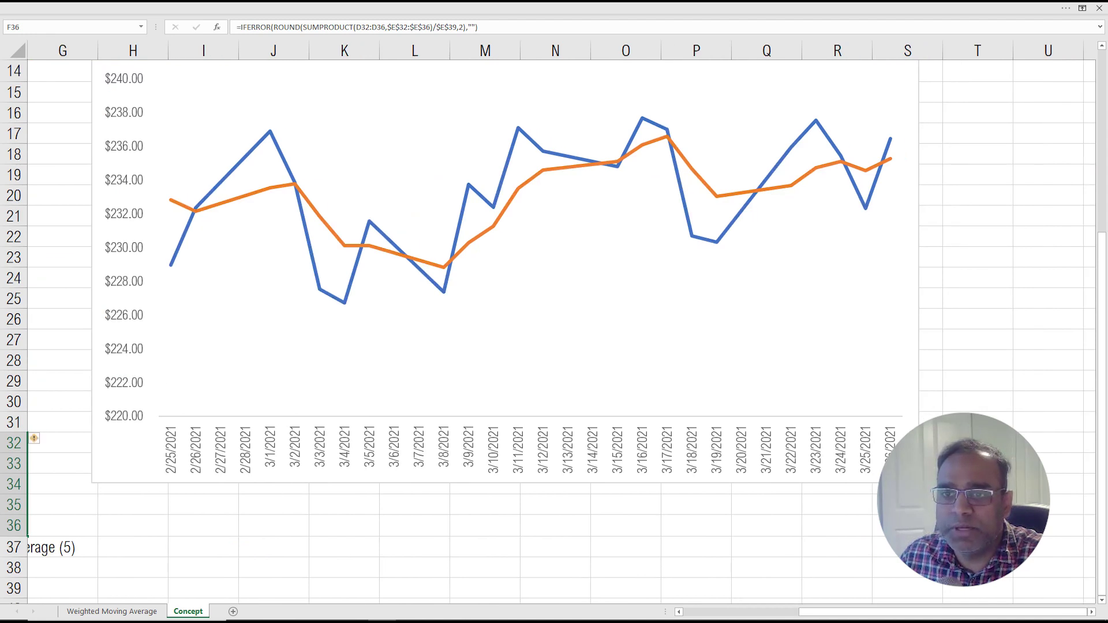
scroll(600, 291, "up", 1)
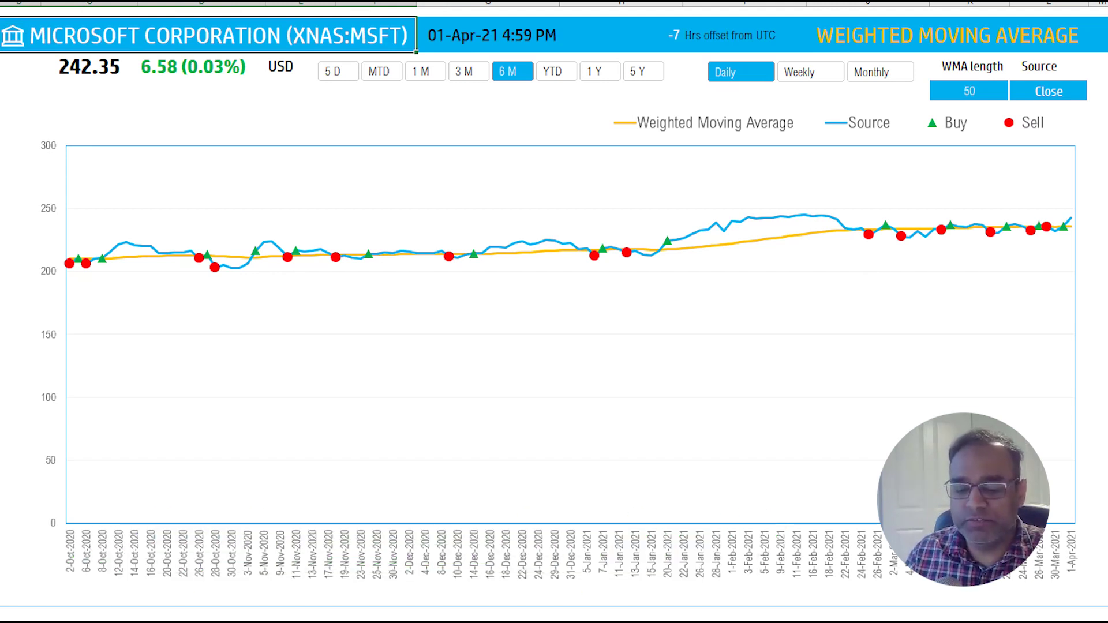
Change the stock in the Weighted Moving Average sheet's title cell to XNAS:AAPL.
type("XNAS")
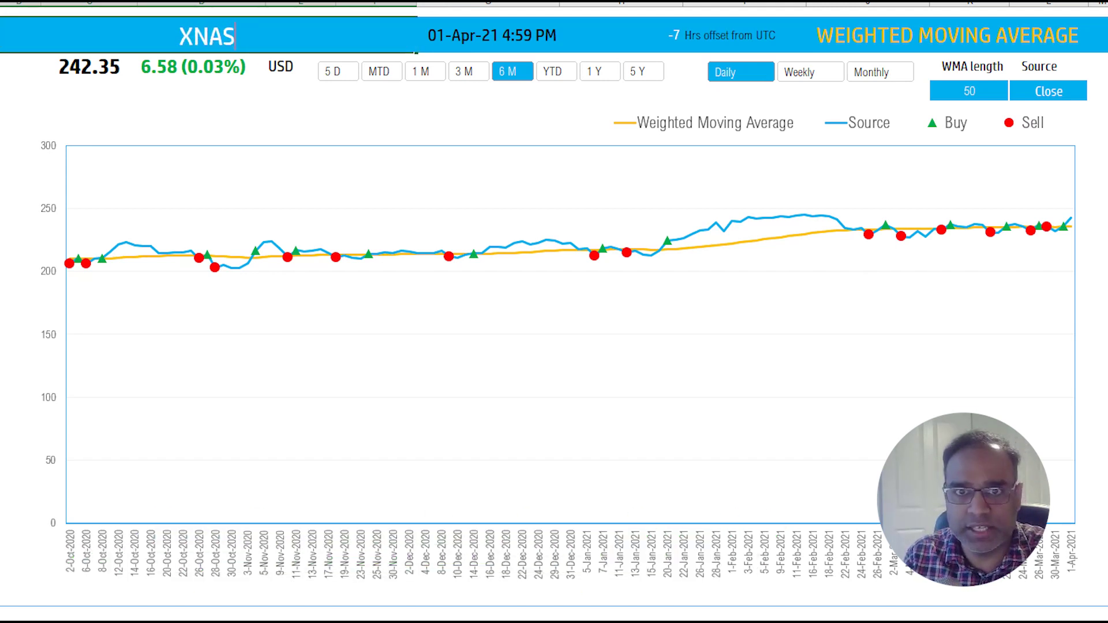
type(":")
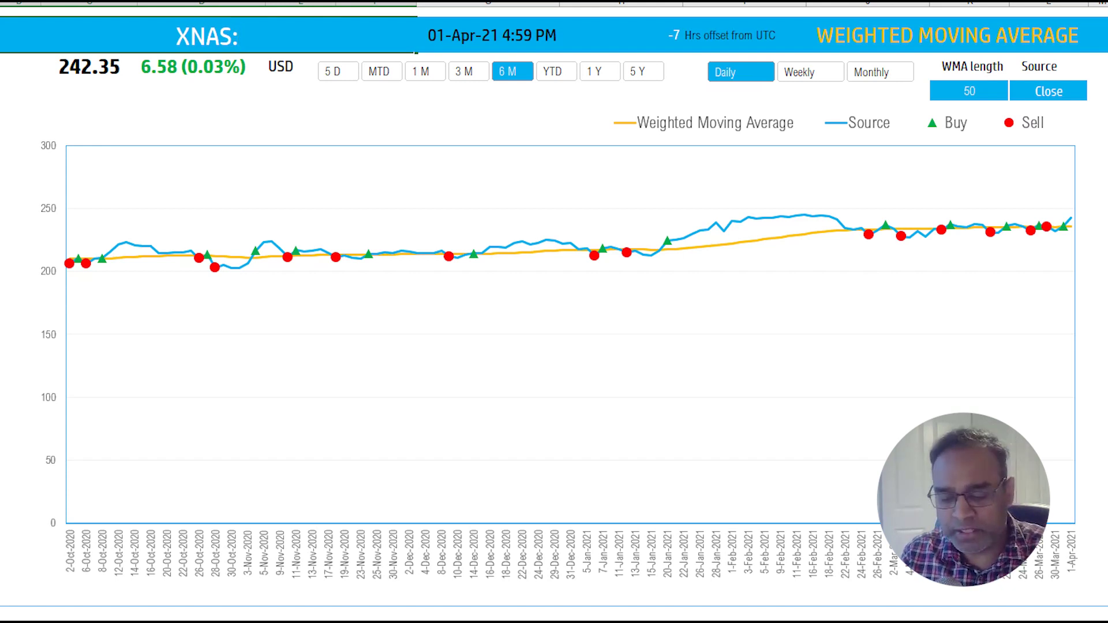
type("APPL")
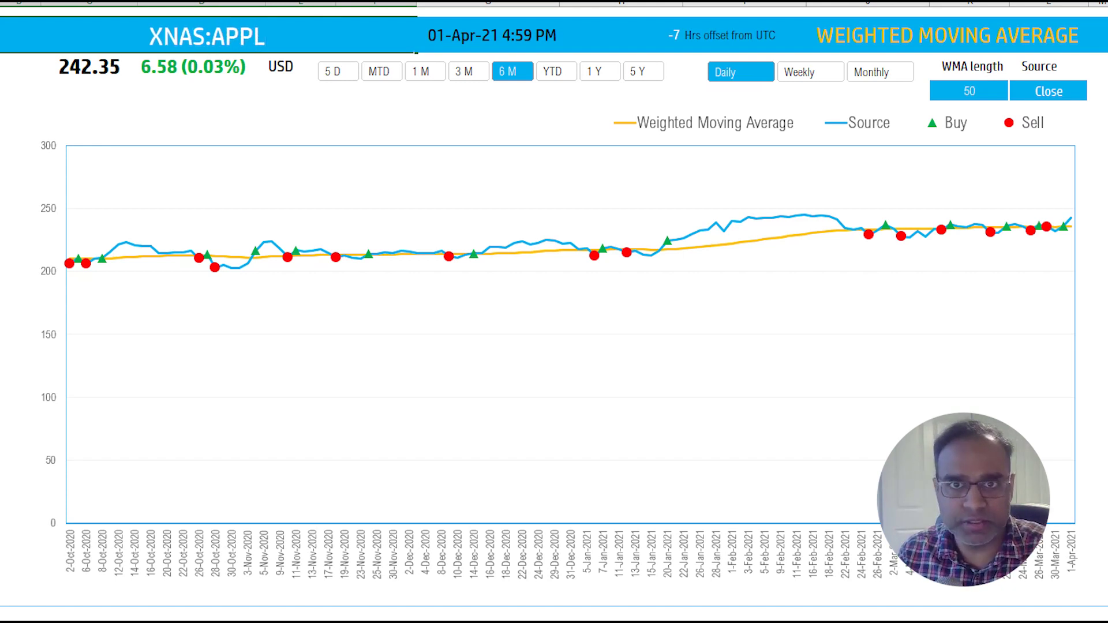
key("BackSpace")
key("BackSpace")
key("BackSpace")
type("APL")
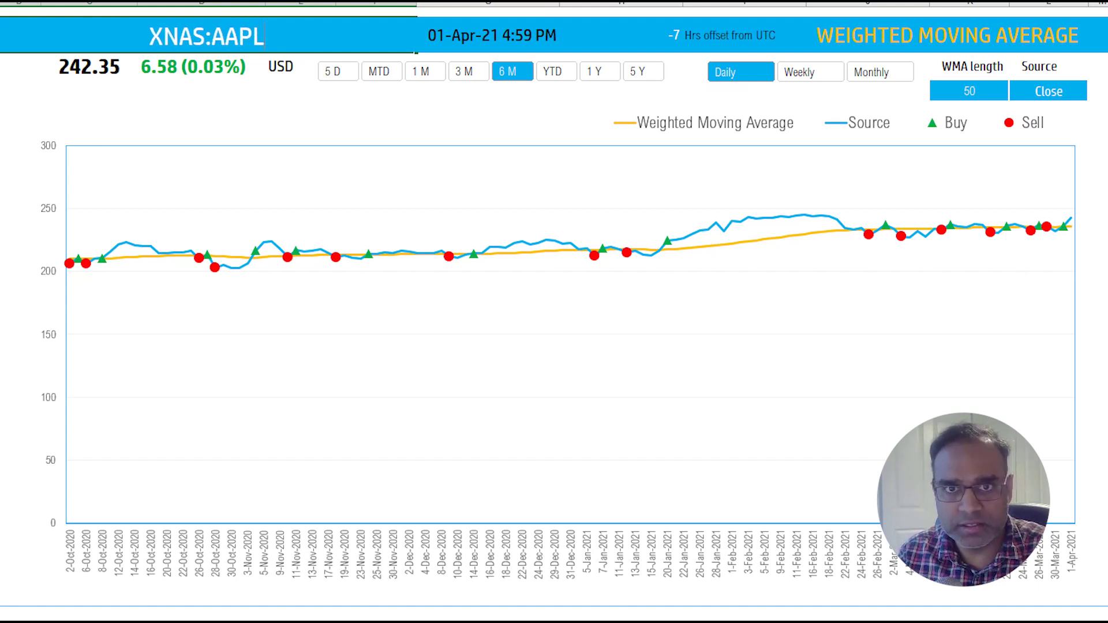
key("Return")
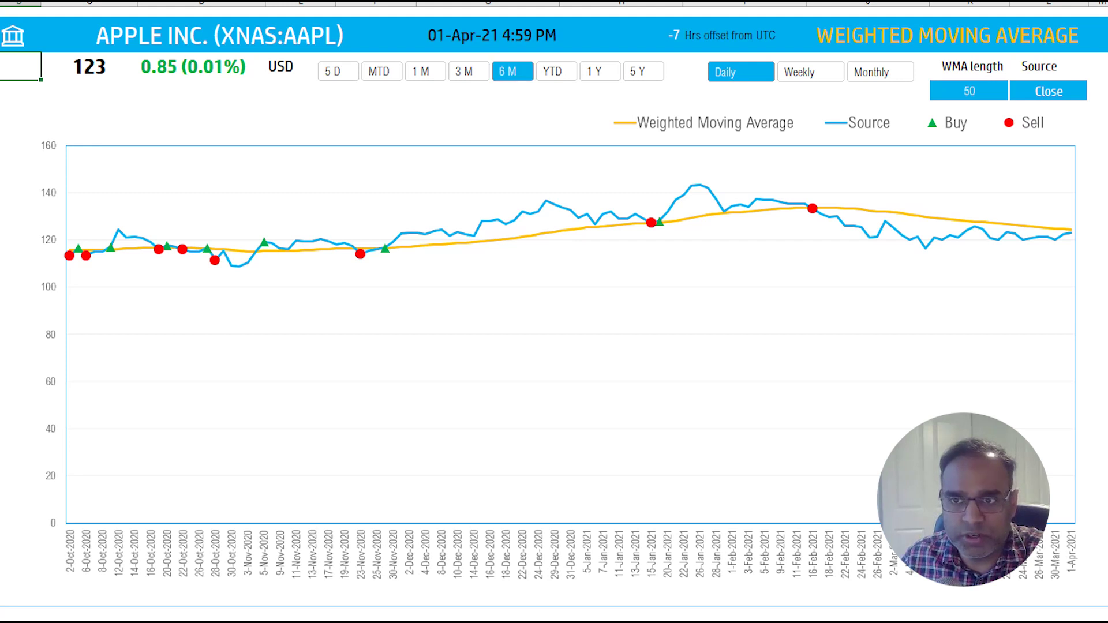
Compare the Apple chart over the YTD, 1 Y and 5 Y periods and return it to 6 M.
left_click(556, 71)
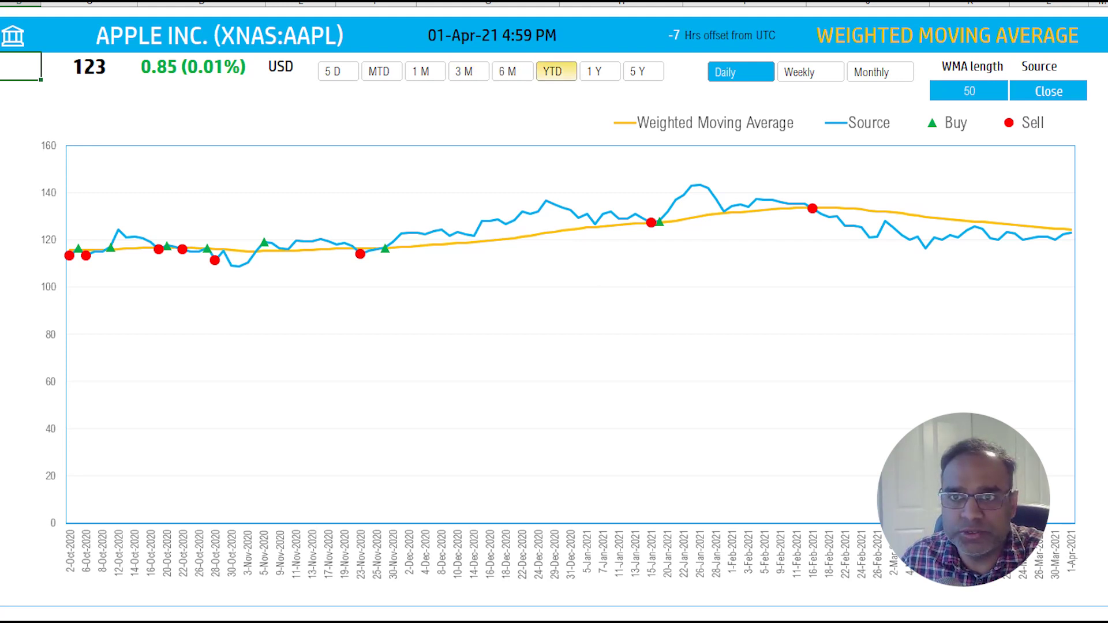
left_click(600, 71)
left_click(600, 71)
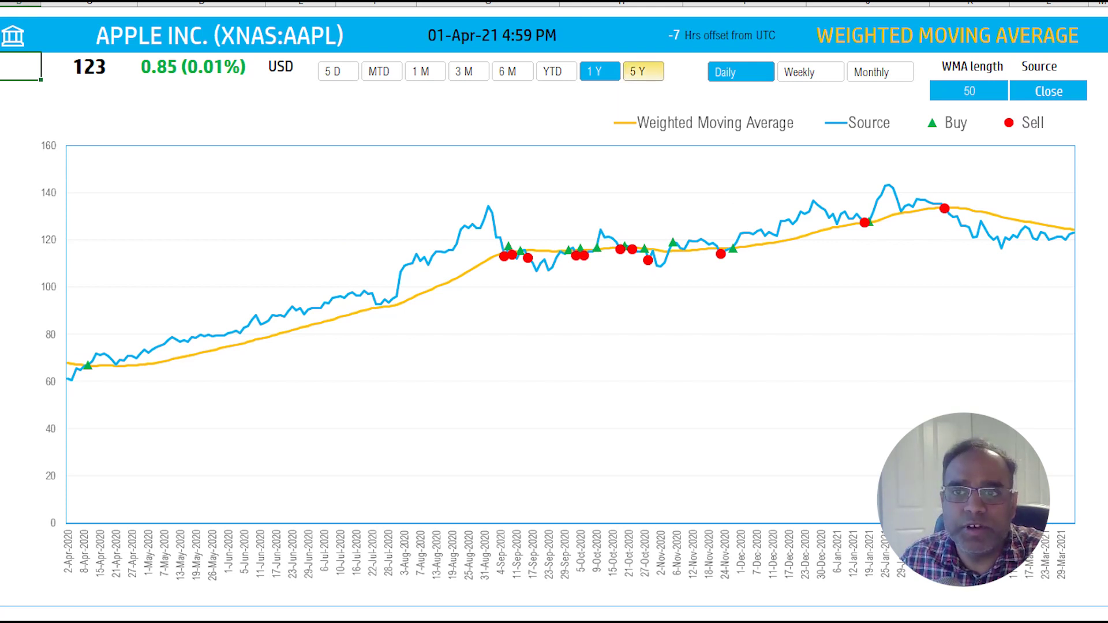
left_click(643, 71)
left_click(600, 71)
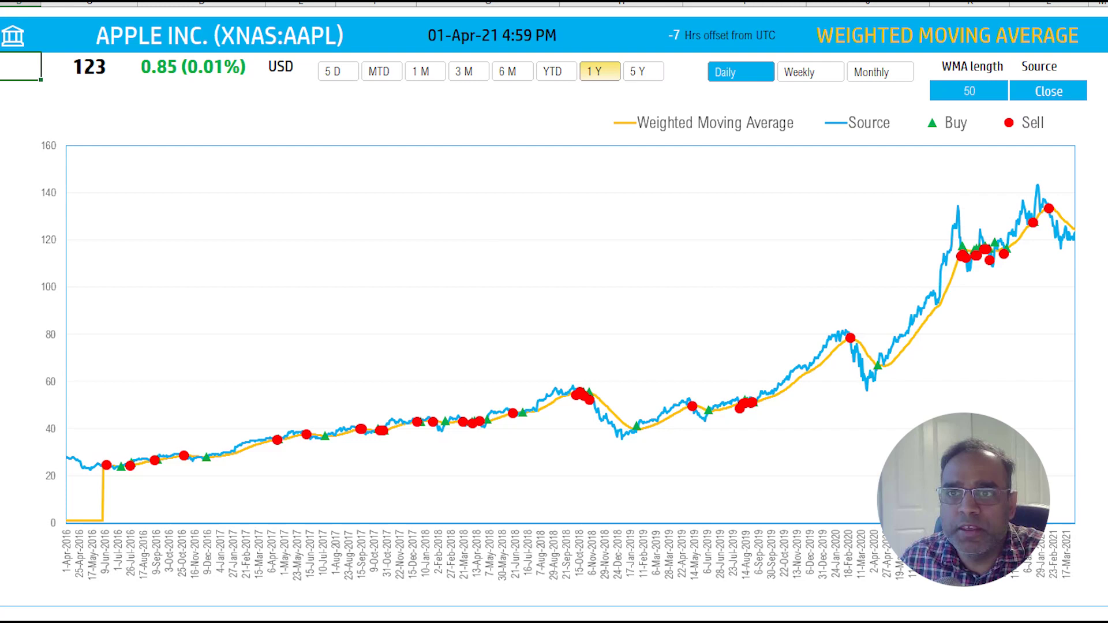
left_click(556, 71)
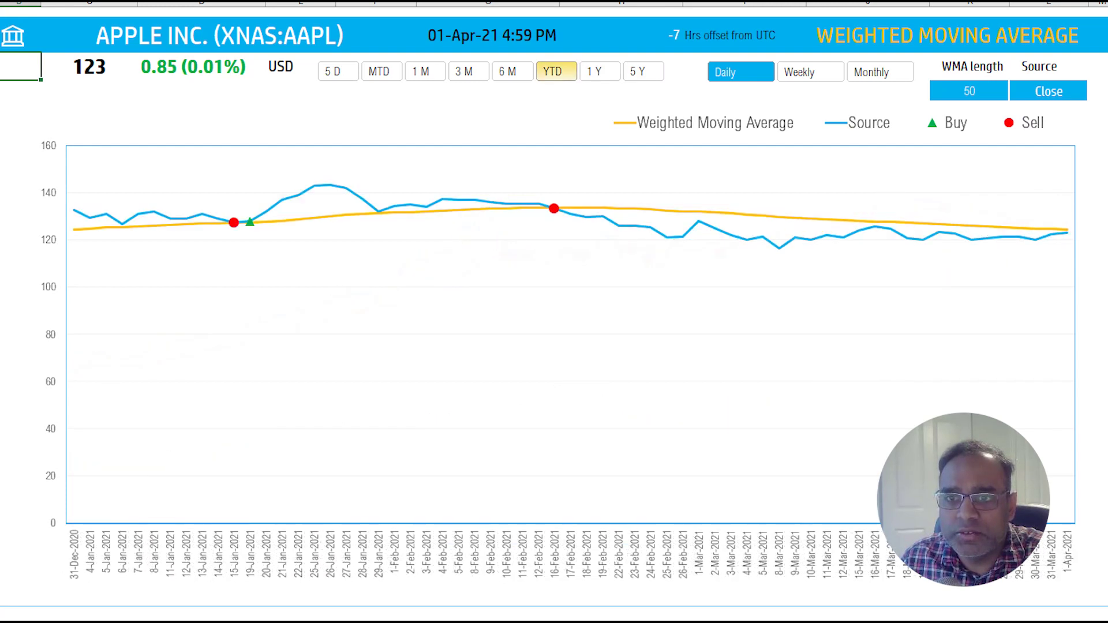
left_click(512, 71)
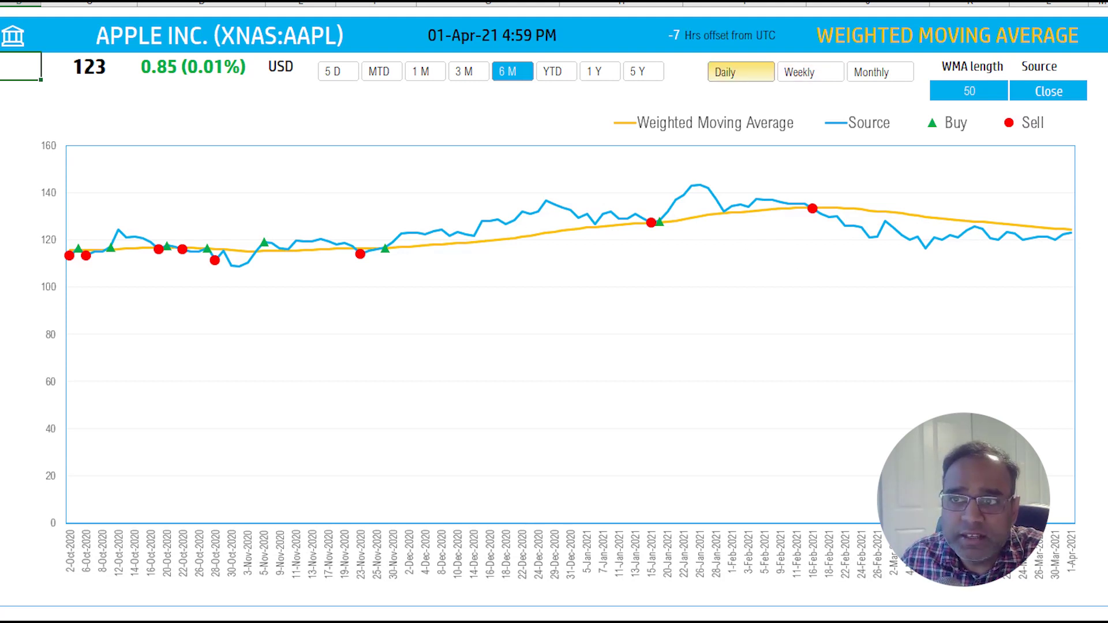
View the six-month Apple chart at the Weekly and Monthly intervals.
left_click(799, 72)
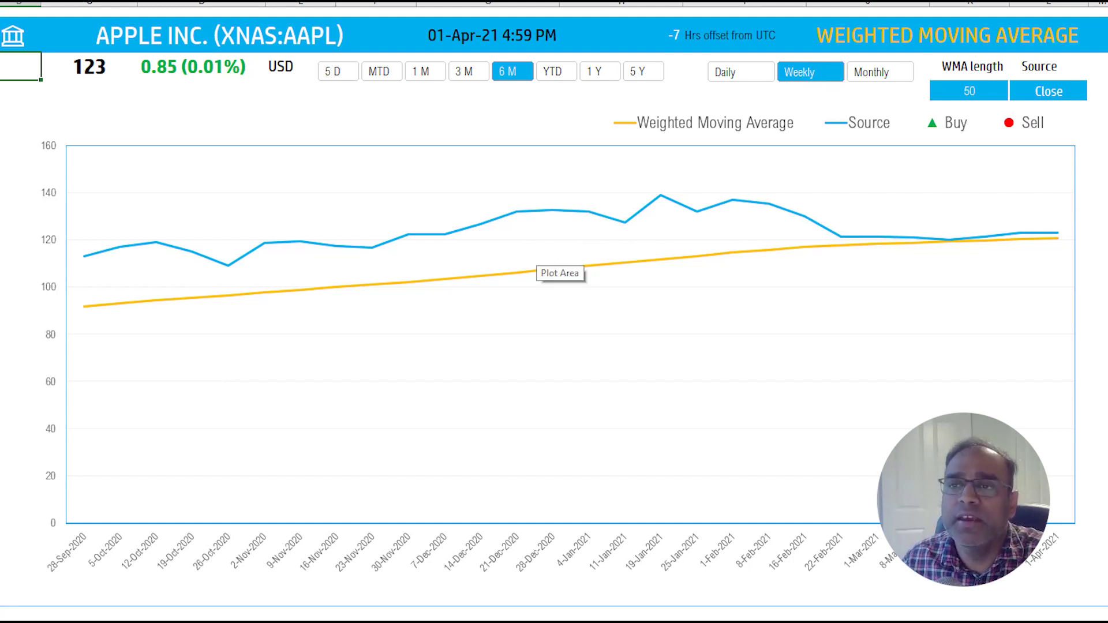
left_click(872, 72)
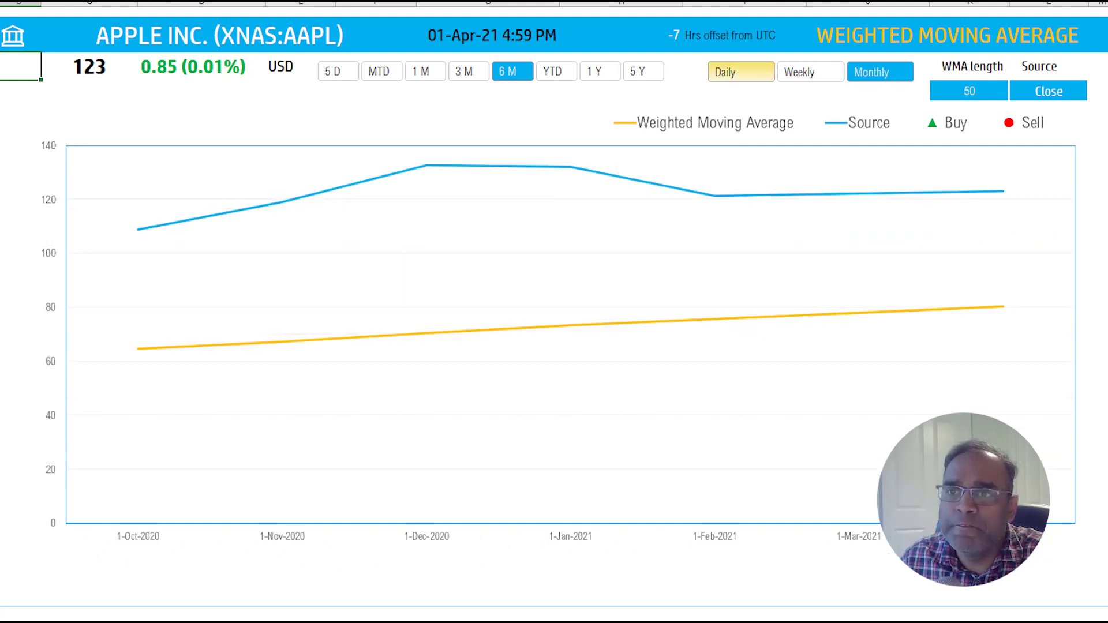
Return the Apple chart to the Daily interval and set the WMA length to 20.
left_click(741, 72)
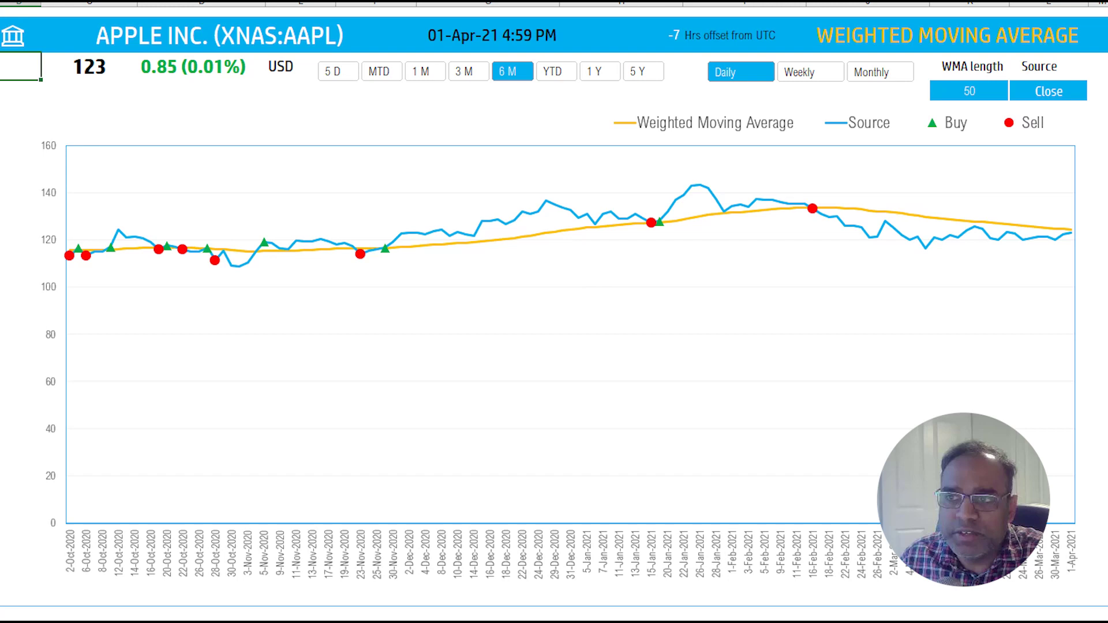
left_click(970, 92)
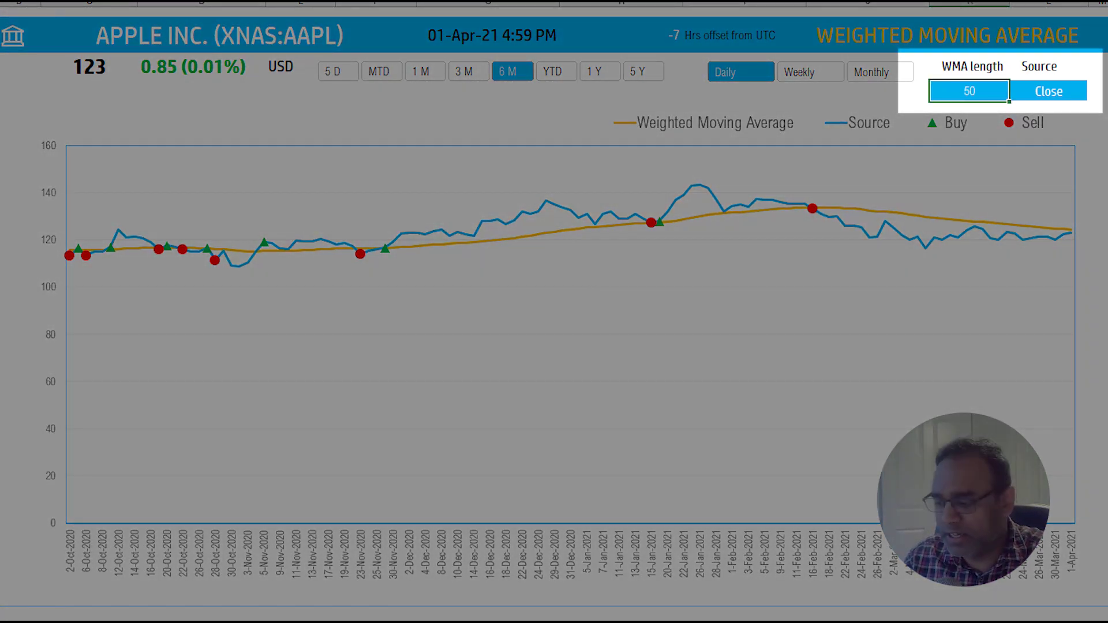
type("20")
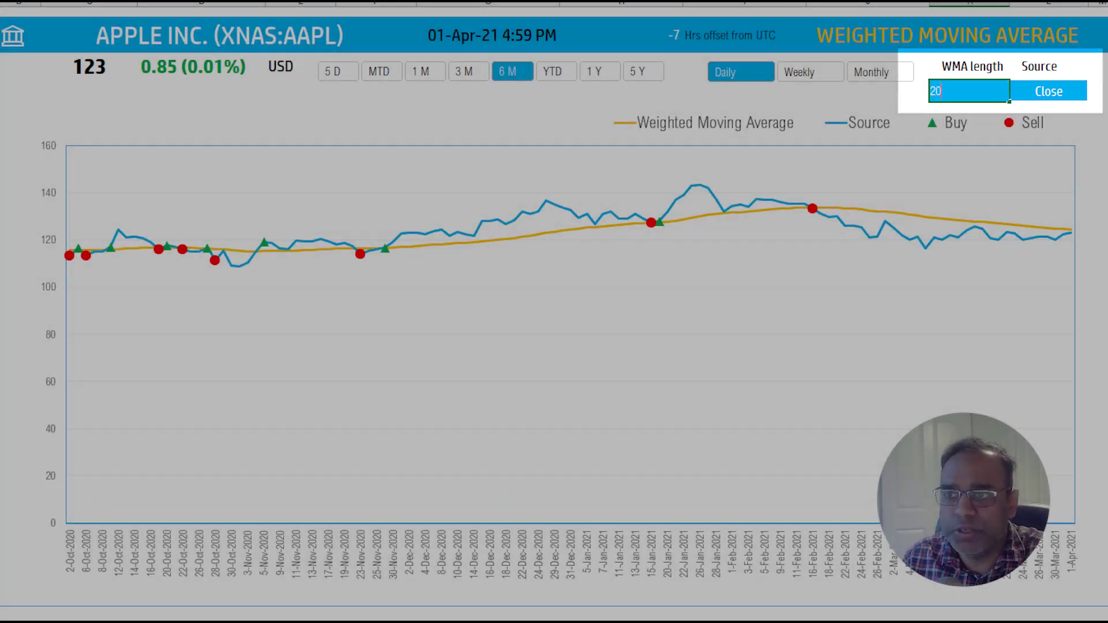
key("Return")
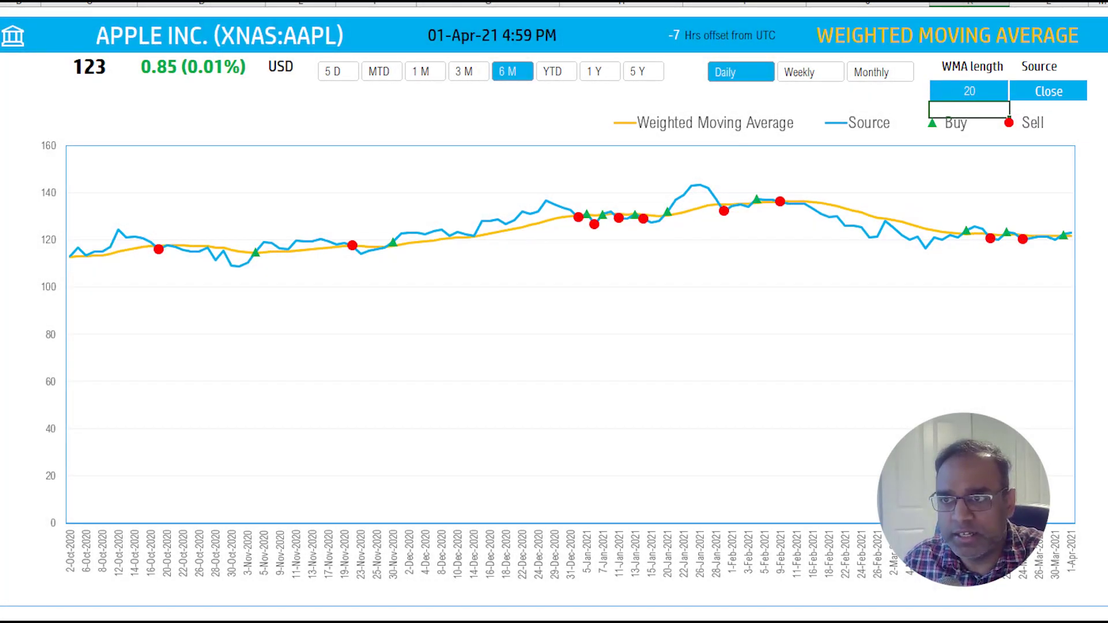
left_click(969, 91)
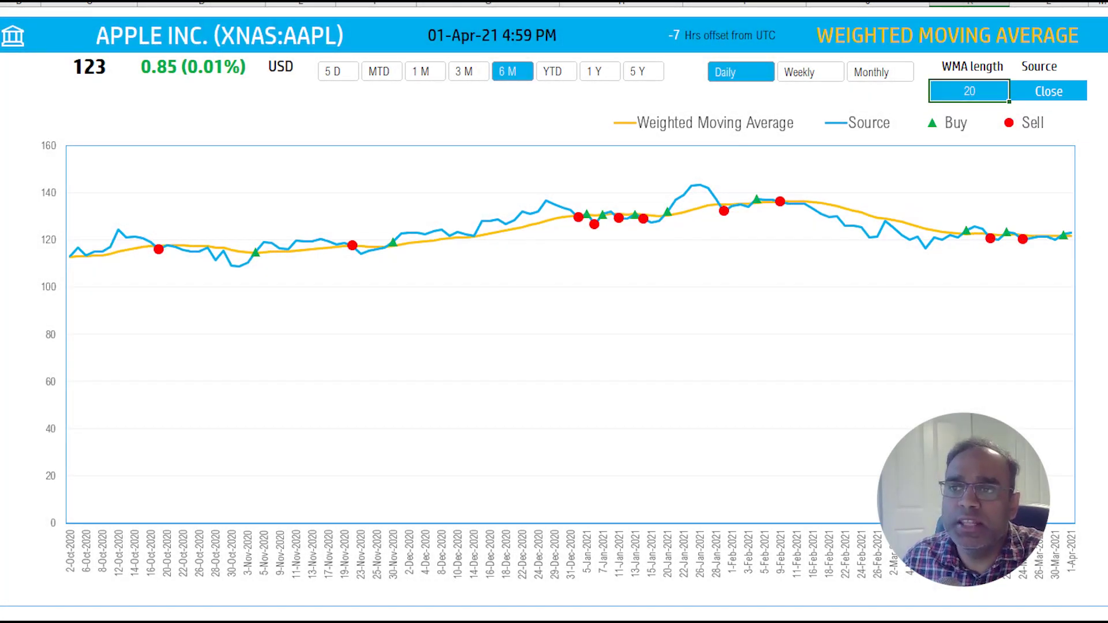
Change the moving average's source to Open to view the chart based on opening prices.
left_click(1049, 91)
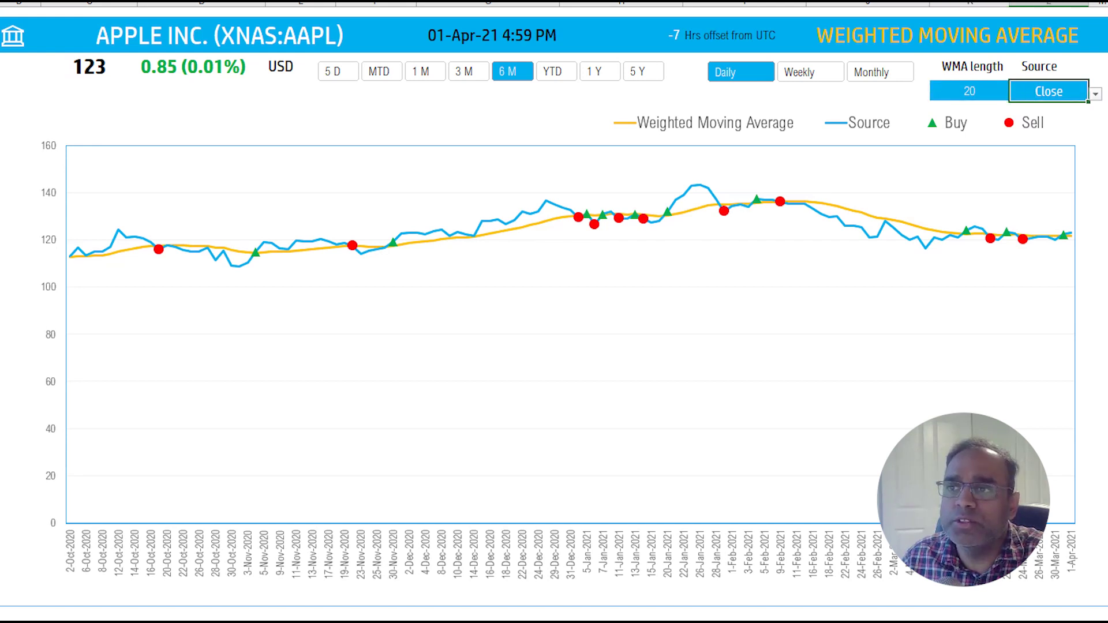
key("alt+Down")
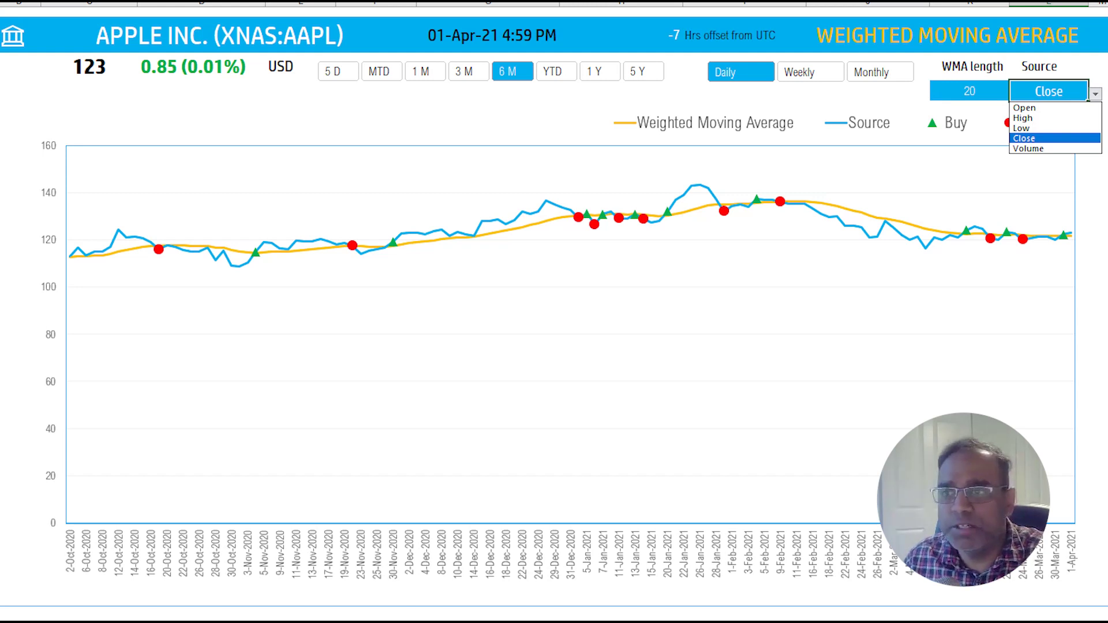
key("Up")
key("Up")
key("Up")
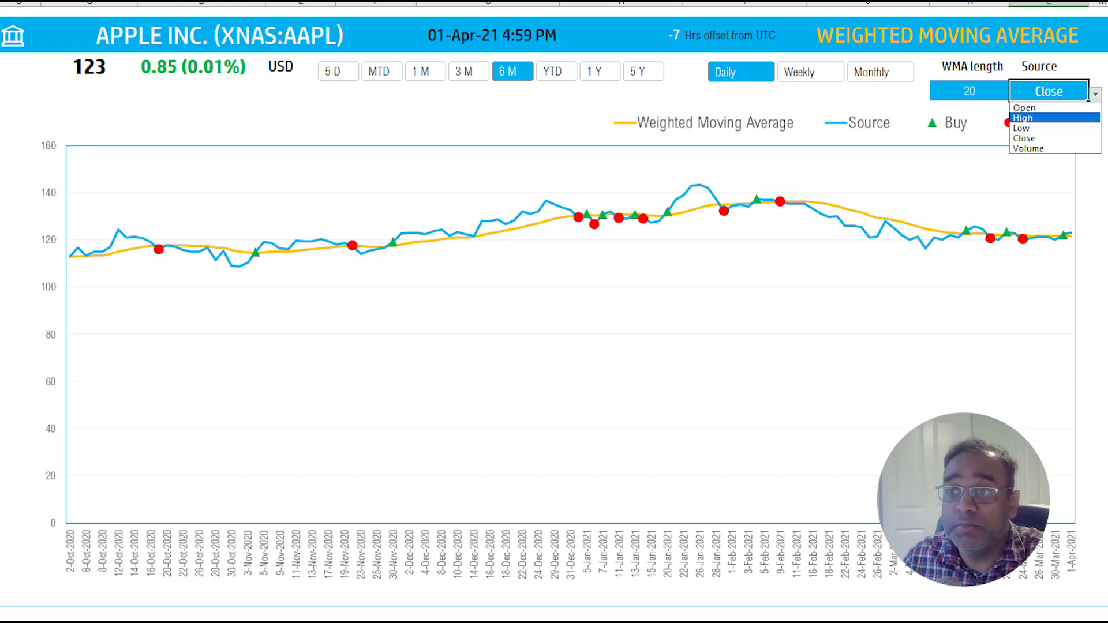
key("Return")
Switch the chart's source to Volume to view the weighted moving average of traded volume.
key("alt+Down")
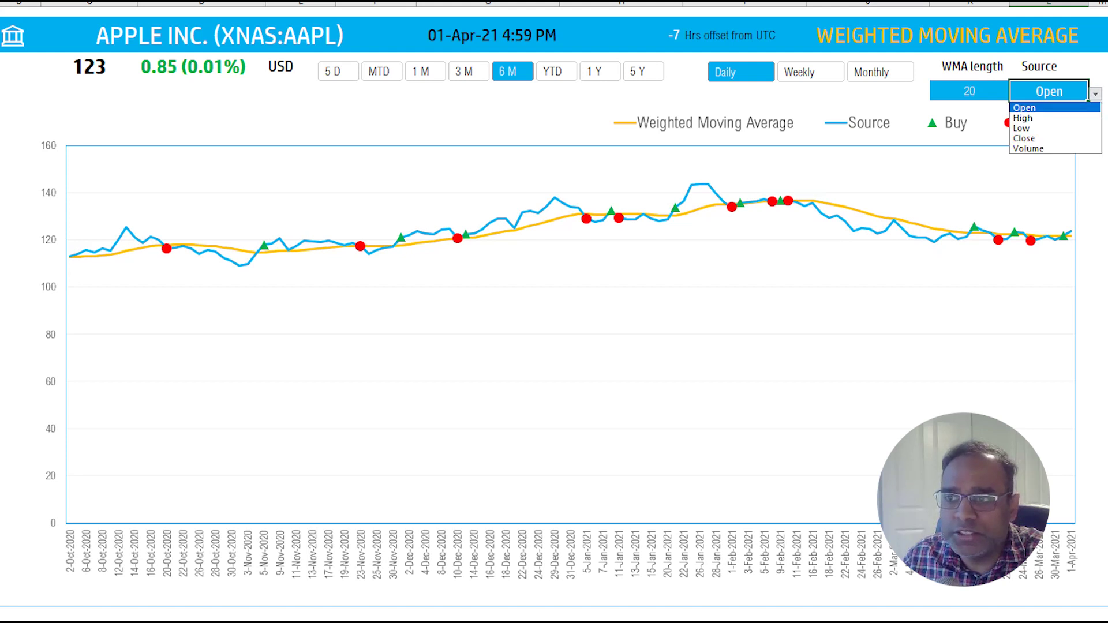
key("Down")
key("Down")
key("Down")
key("Down")
key("Return")
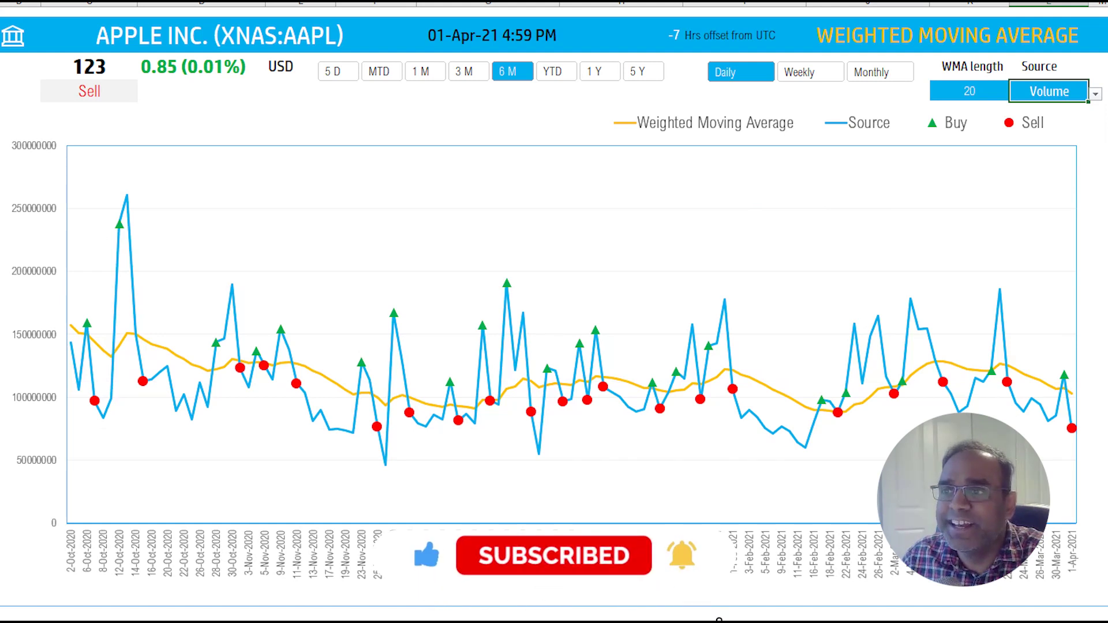
Set the chart's source back to Close.
key("alt+Down")
key("Up")
key("Up")
key("Down")
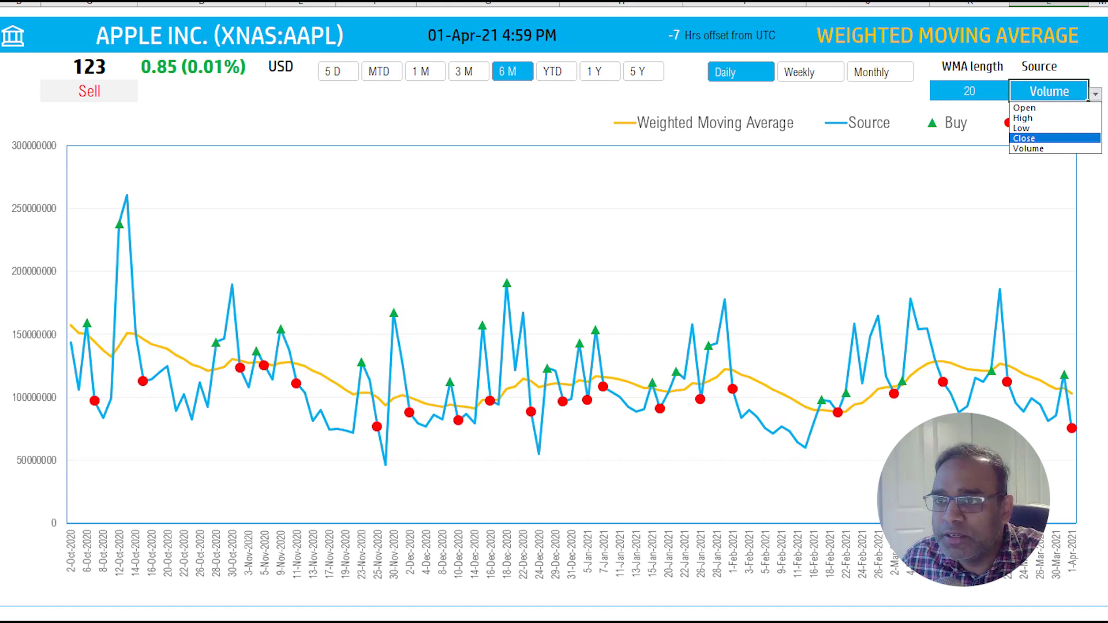
key("Return")
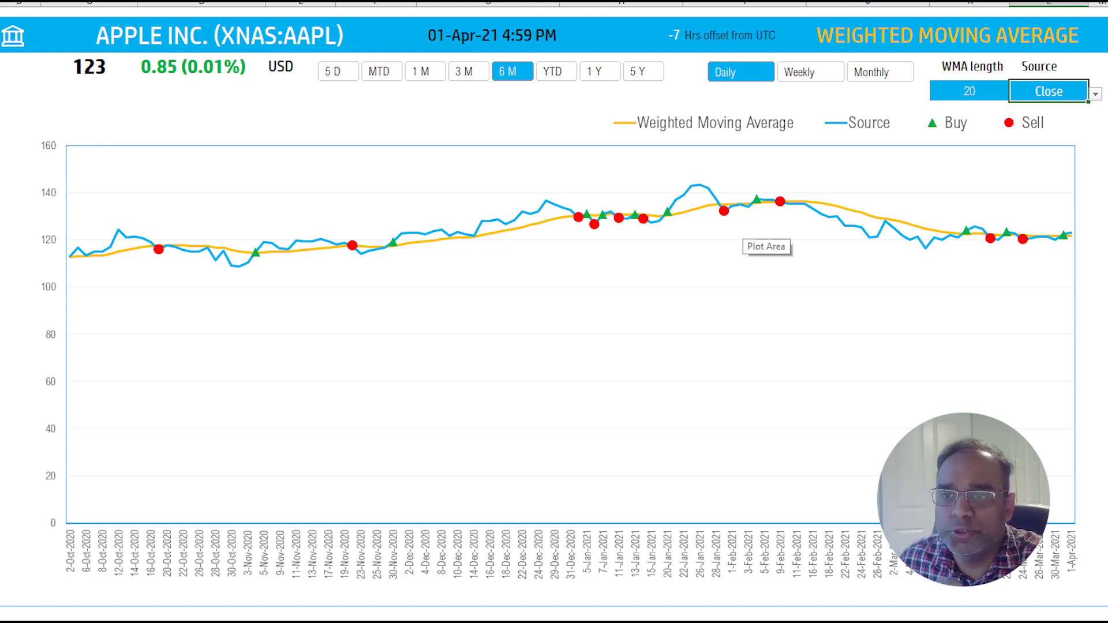
Examine the buy and sell markers at the chart's crossovers along with the signal definitions in cell P7.
mouse_move(724, 211)
mouse_move(643, 219)
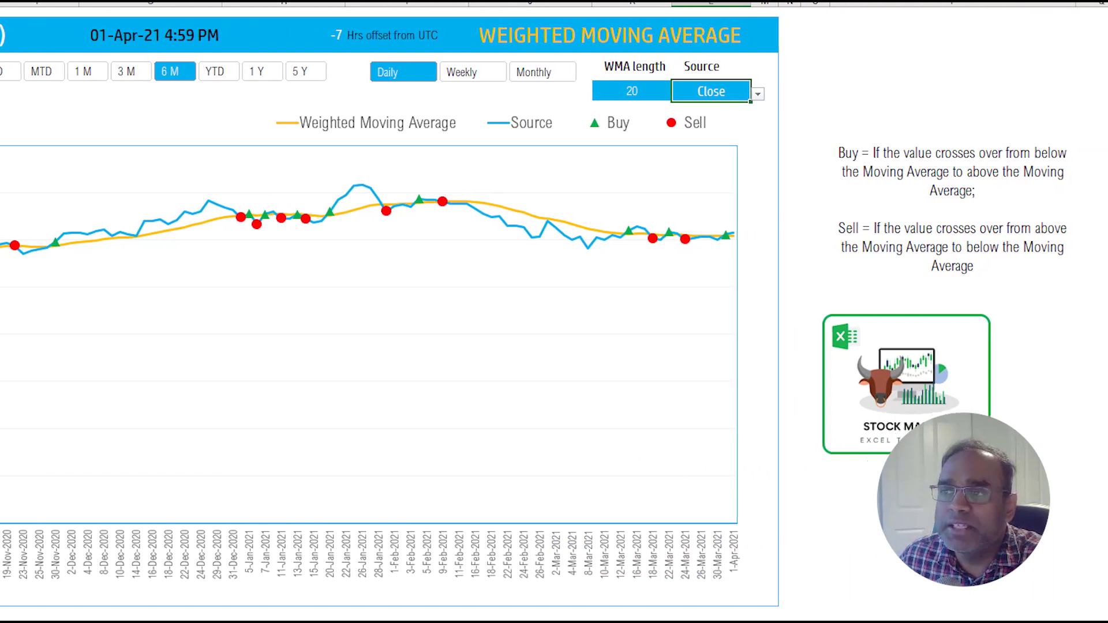
left_click(935, 209)
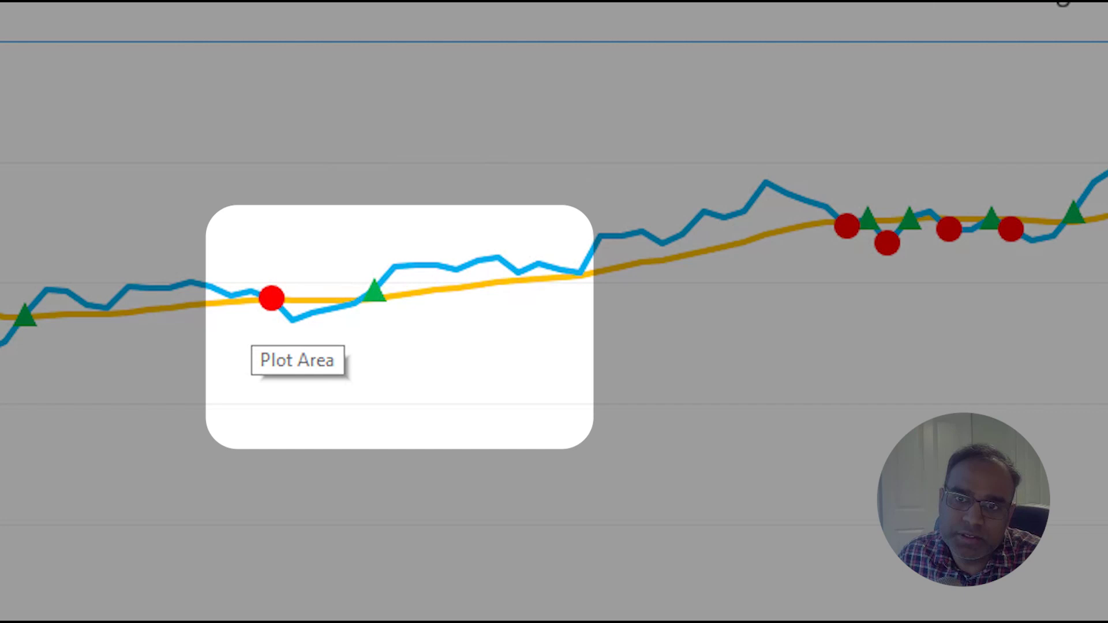
mouse_move(271, 299)
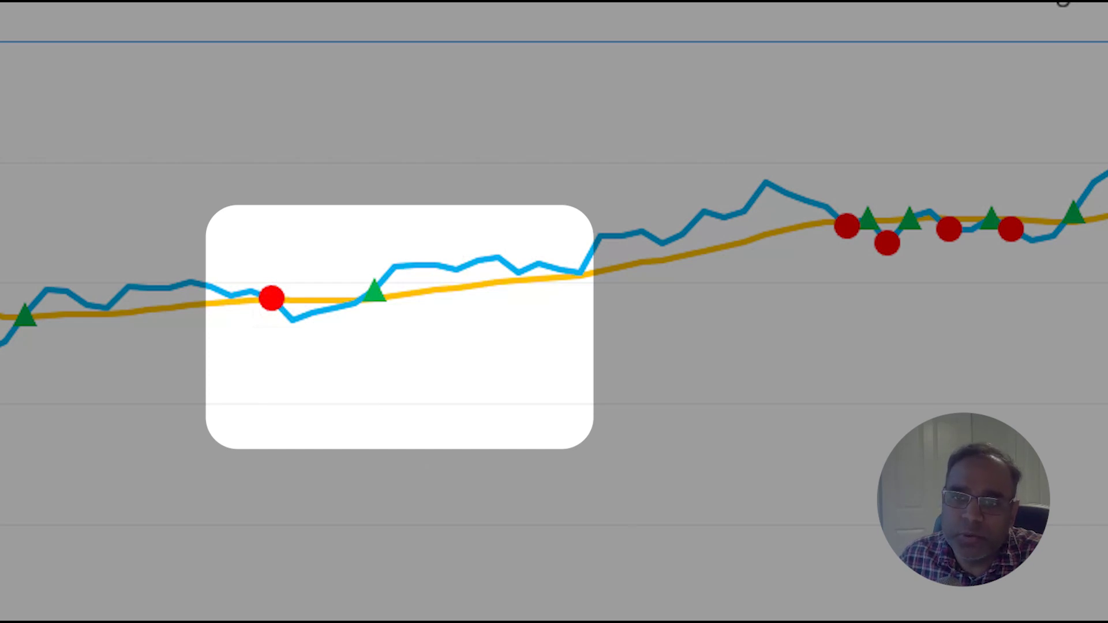
mouse_move(354, 304)
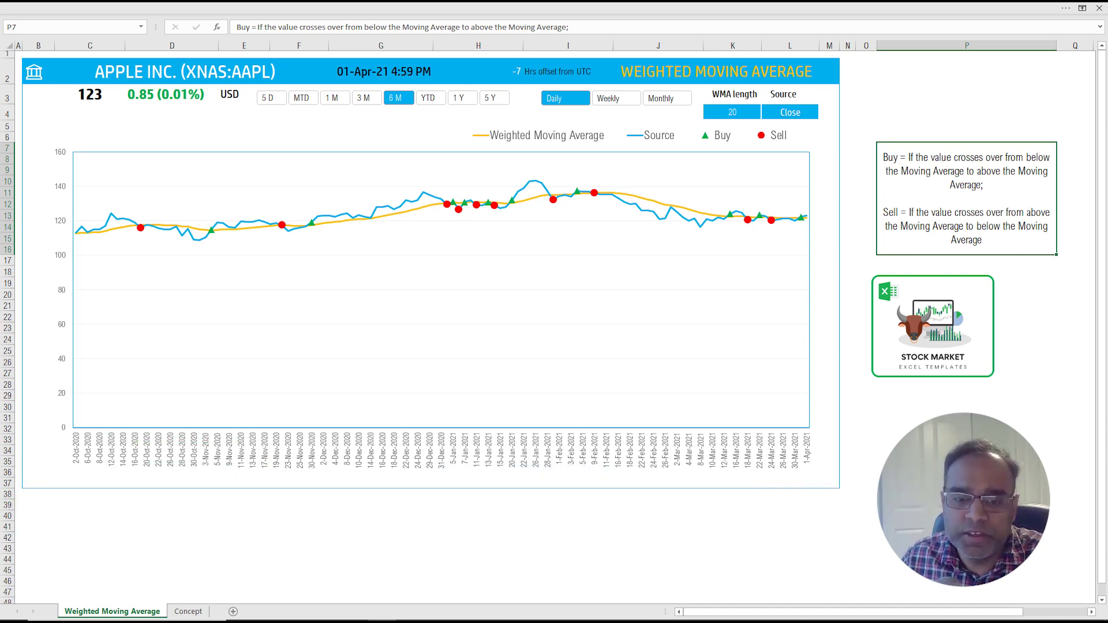
left_click(171, 570)
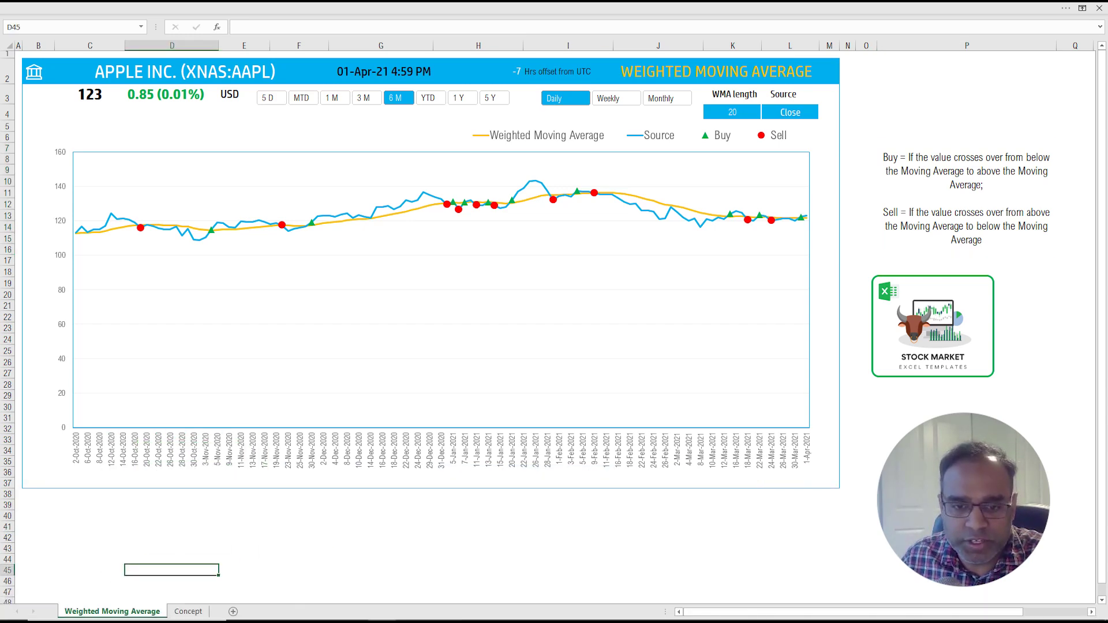
On the Concept sheet, highlight the weights in E32:E36 and the matching closing prices in D32:D36.
left_click(188, 611)
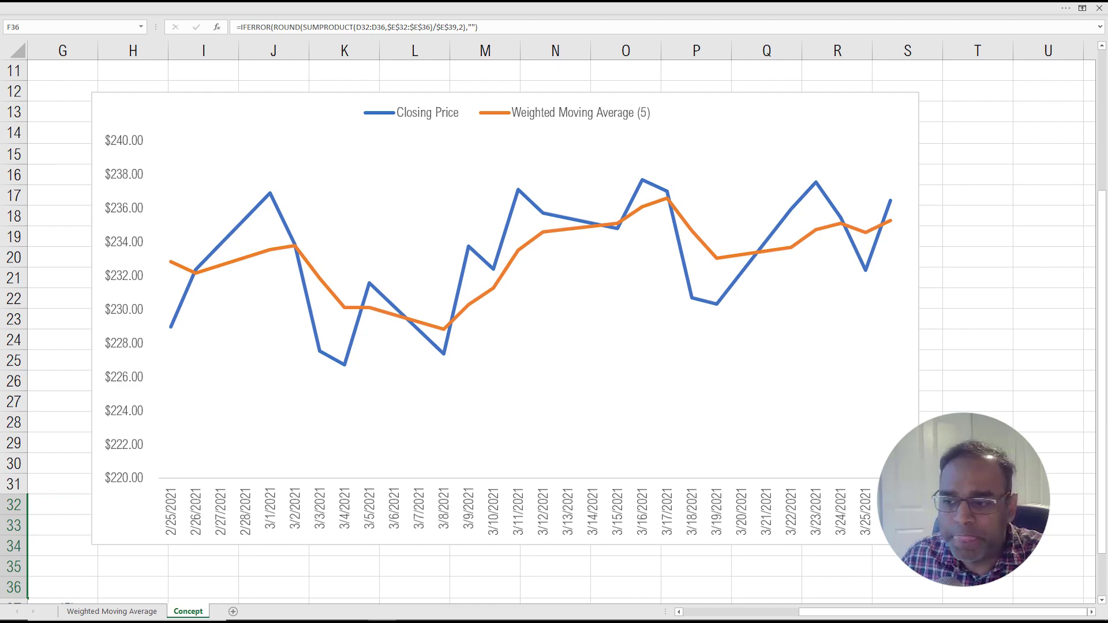
scroll(562, 323, "left", 3)
scroll(562, 323, "down", 1)
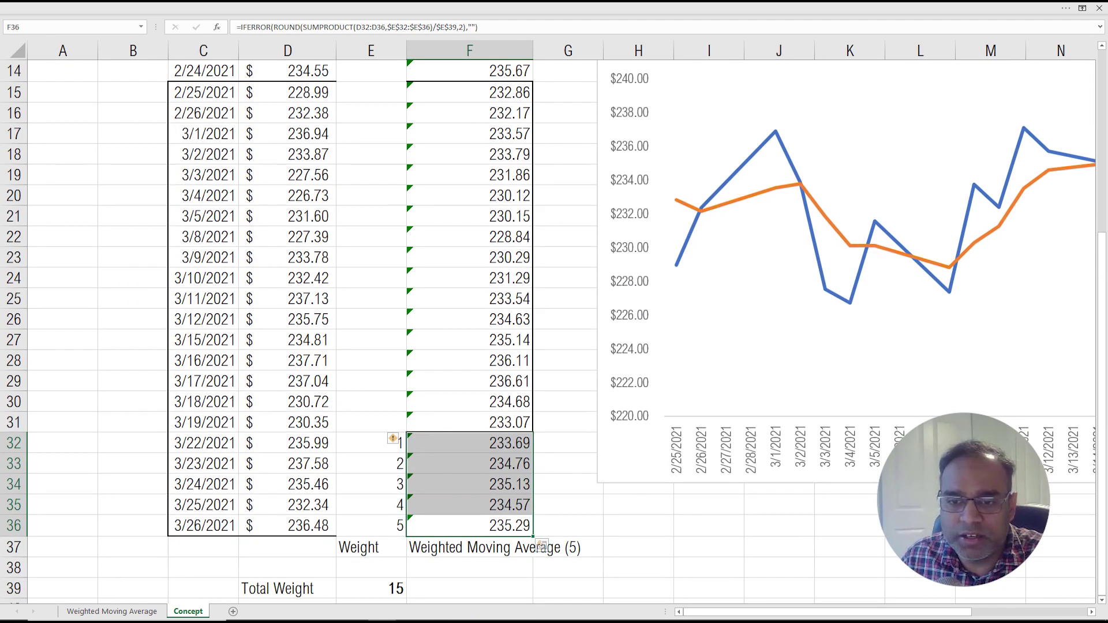
key("Left")
key("shift+Up")
key("shift+Up")
key("shift+Up")
key("shift+Up")
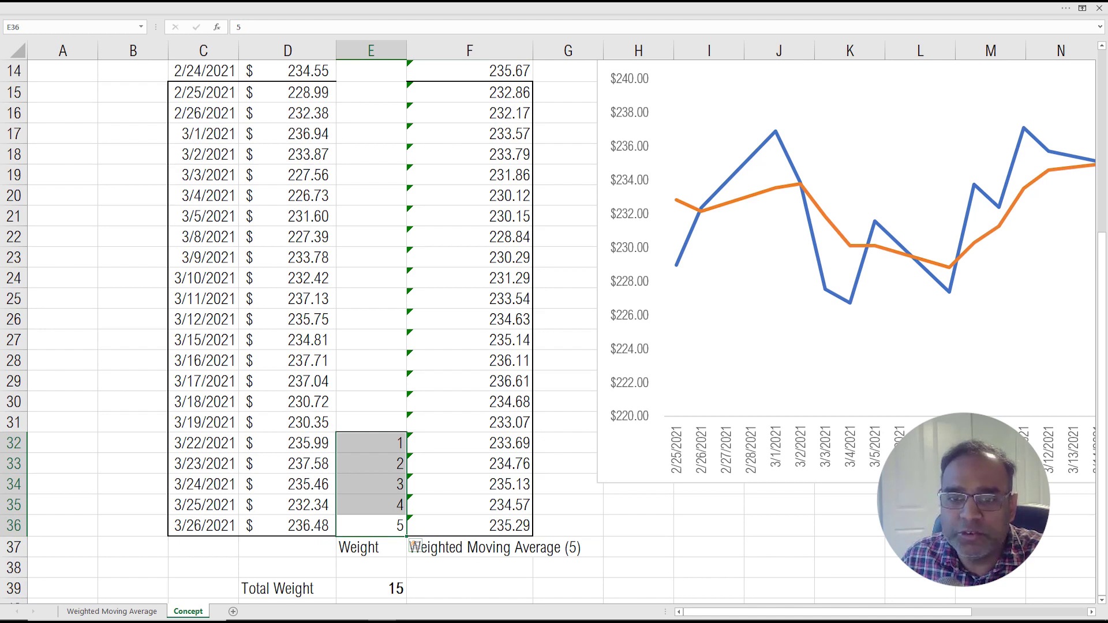
left_click_drag(287, 443, 287, 525)
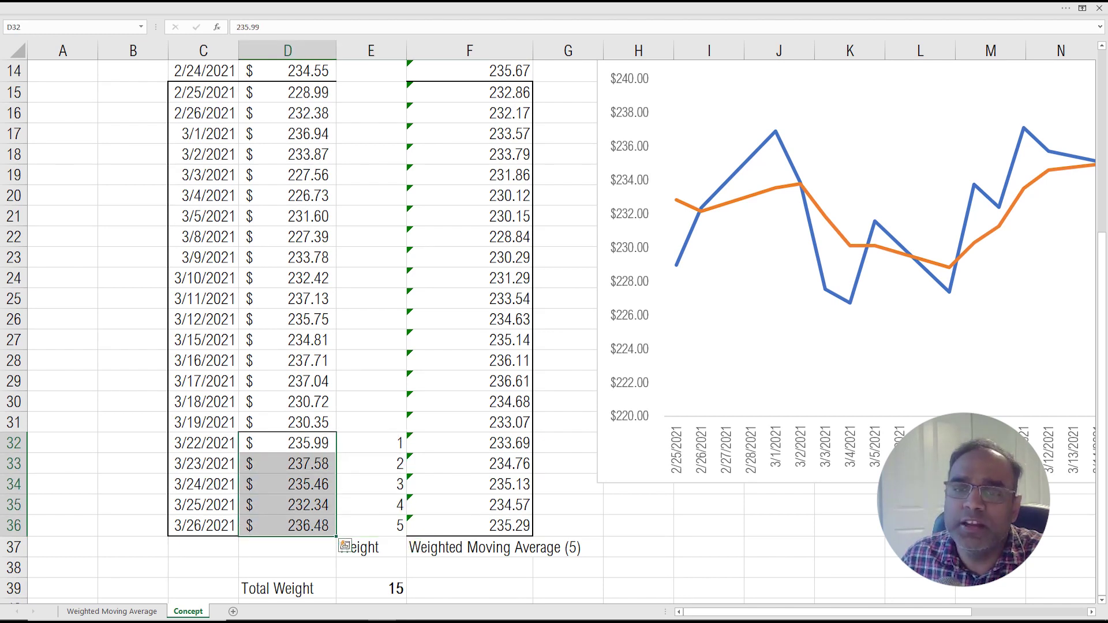